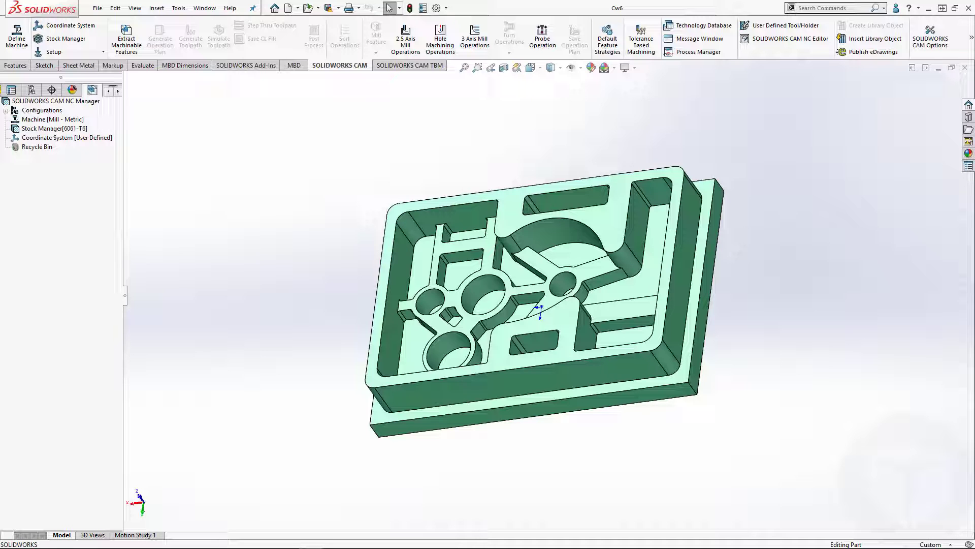
Extract machinable features, then preview Face Feature1, Rectangular Pocket1 and the irregular pockets.
left_click(125, 56)
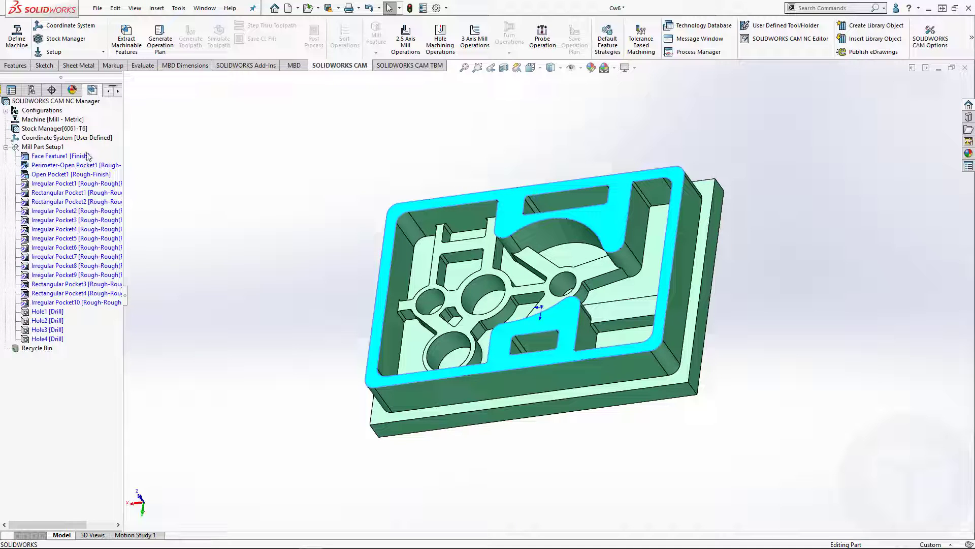
left_click(79, 157)
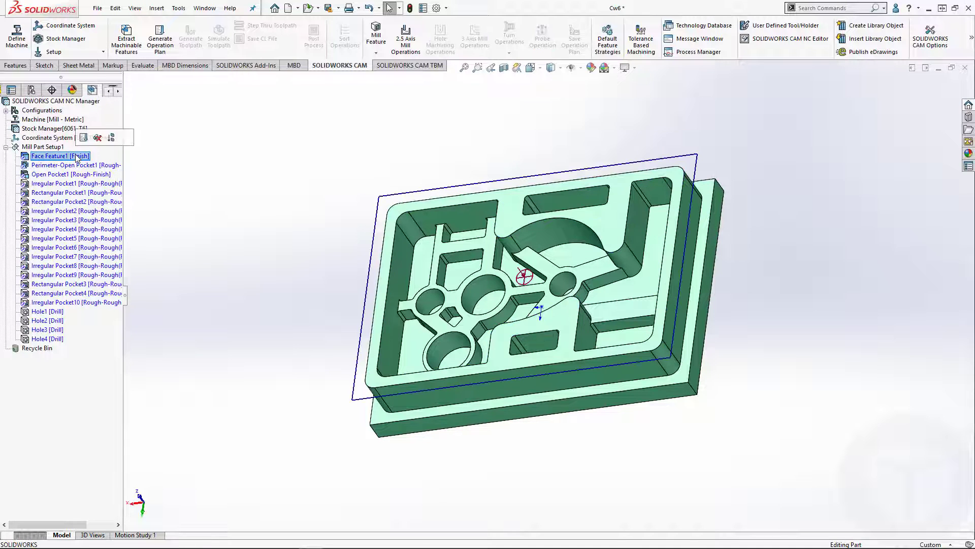
left_click(68, 193)
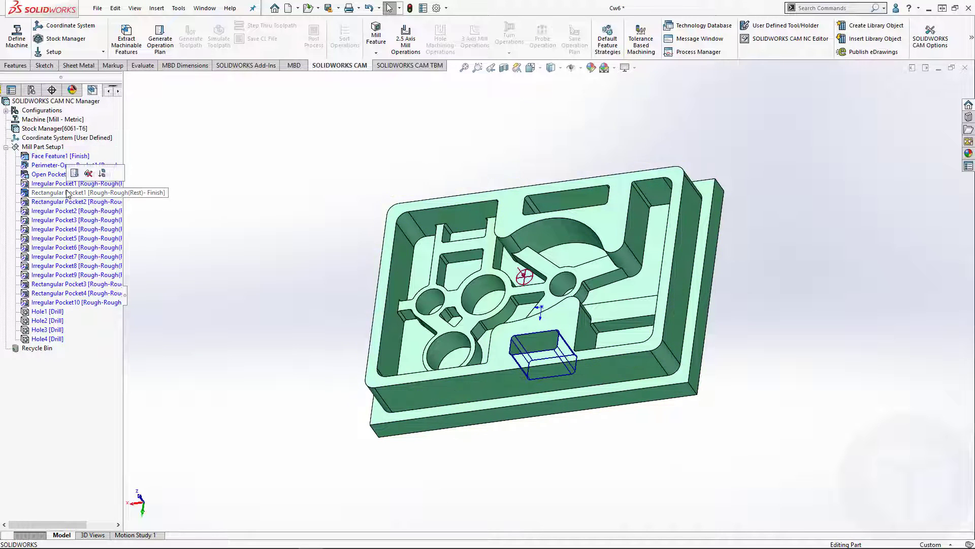
left_click(66, 220)
left_click(66, 255)
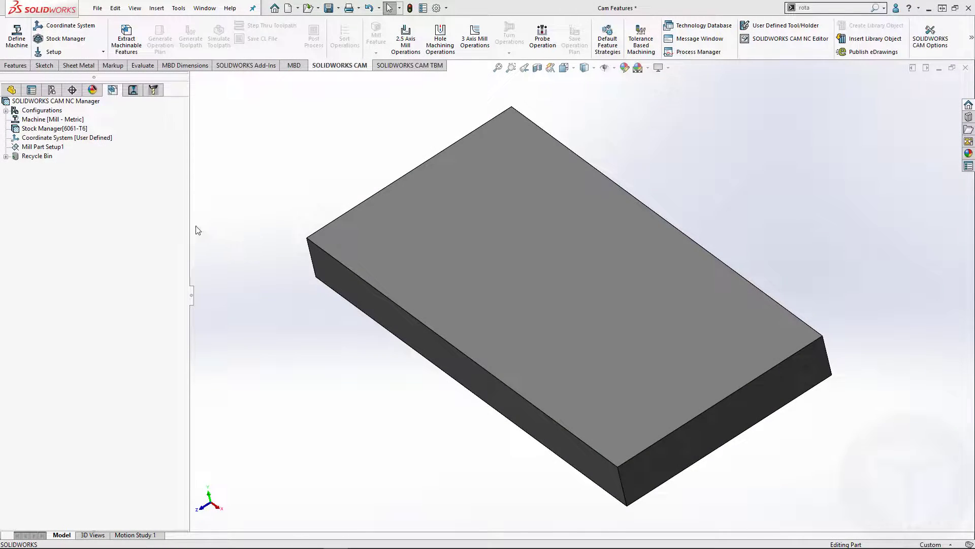
Add a 2.5 Axis Face Feature on the block's top face under Mill Part Setup1.
right_click(51, 147)
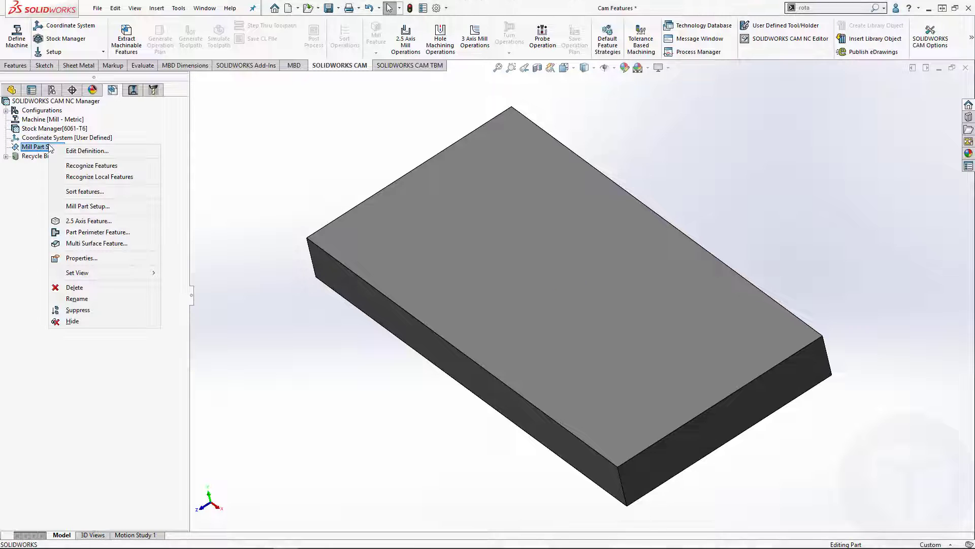
left_click(87, 220)
left_click(103, 199)
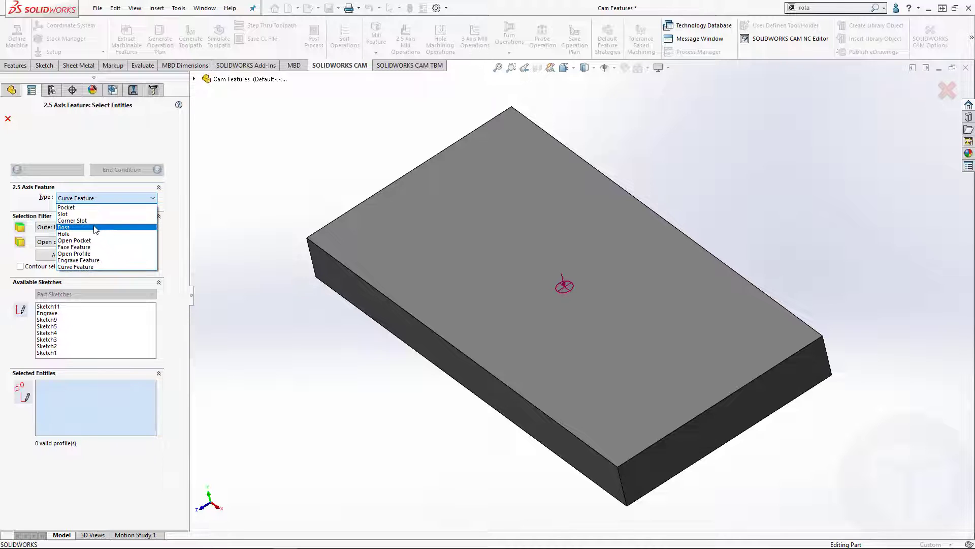
left_click(94, 247)
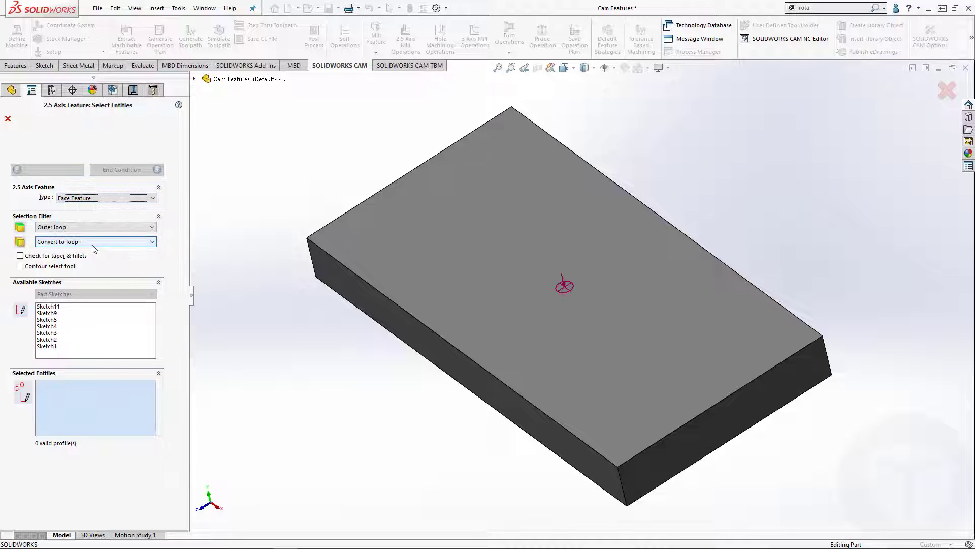
left_click(364, 246)
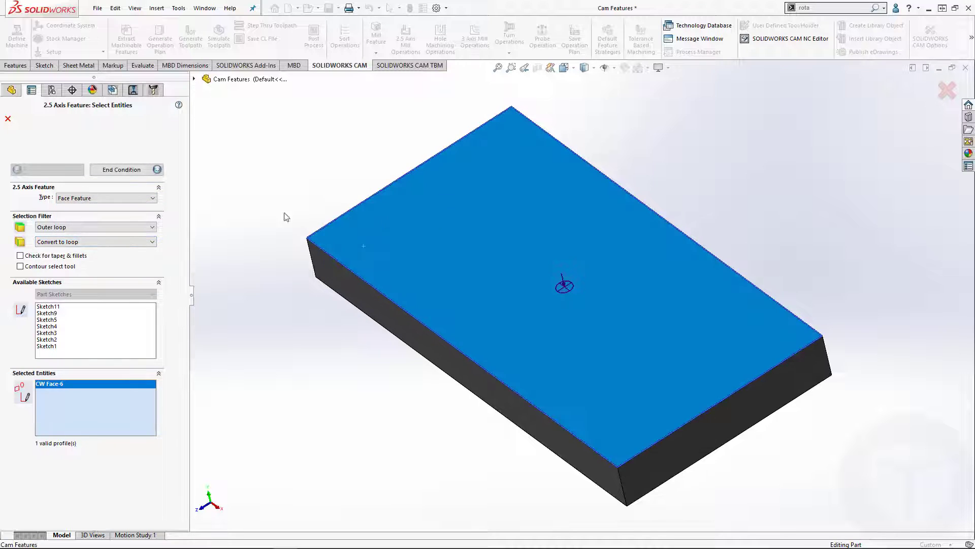
left_click(157, 170)
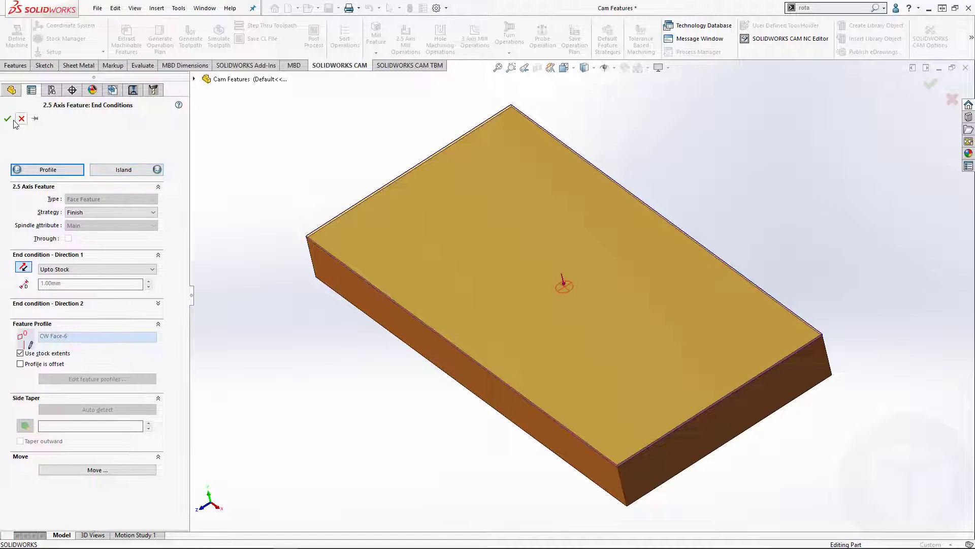
left_click(6, 121)
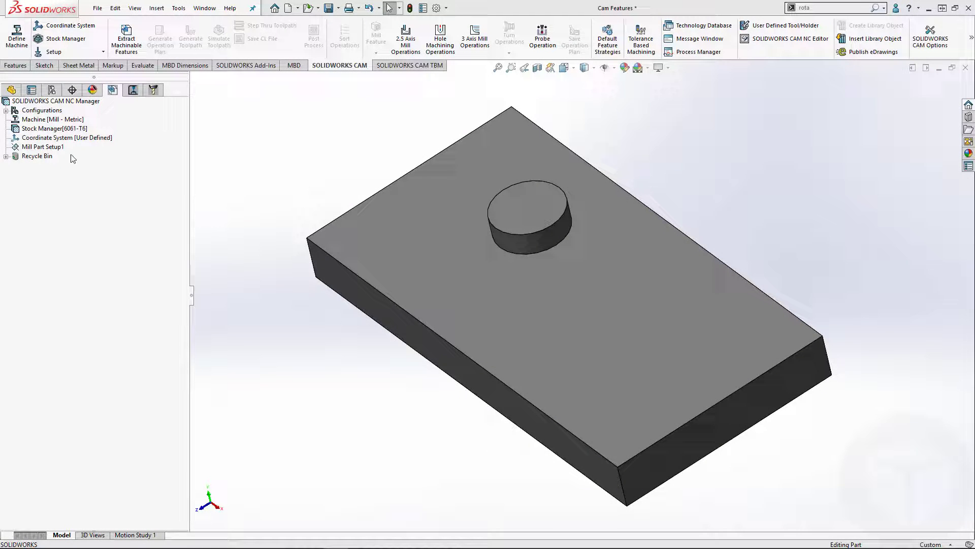
Add an Open Pocket on the top face with the cylindrical boss auto-detected as an island.
right_click(59, 148)
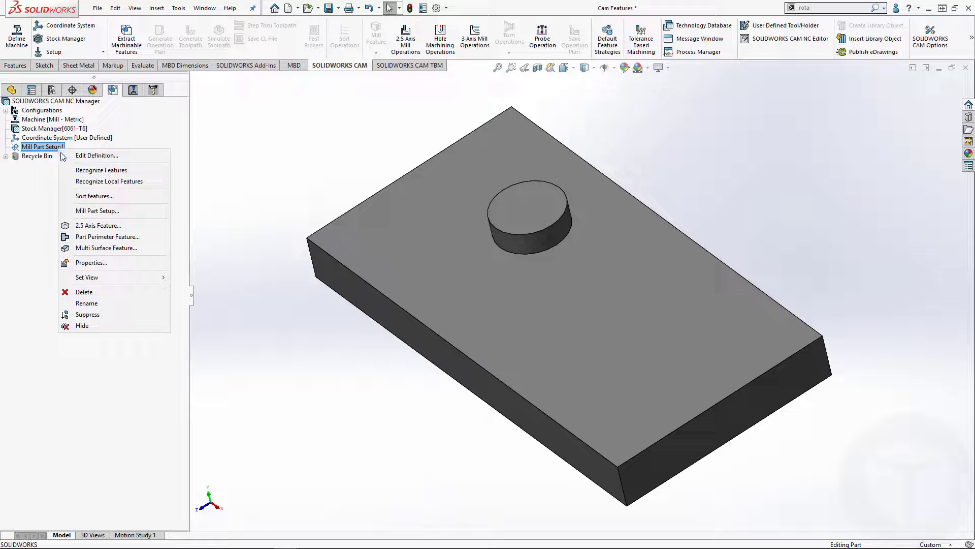
left_click(89, 225)
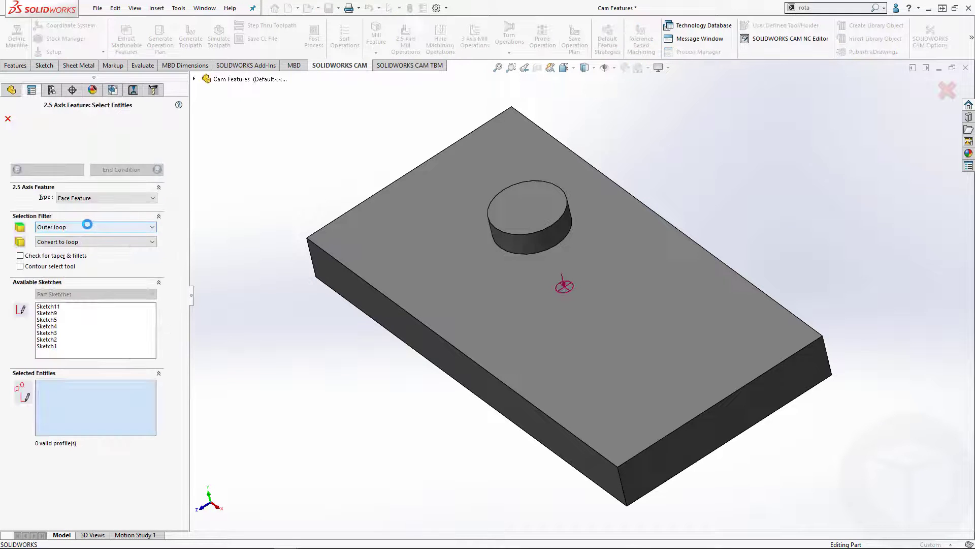
left_click(118, 199)
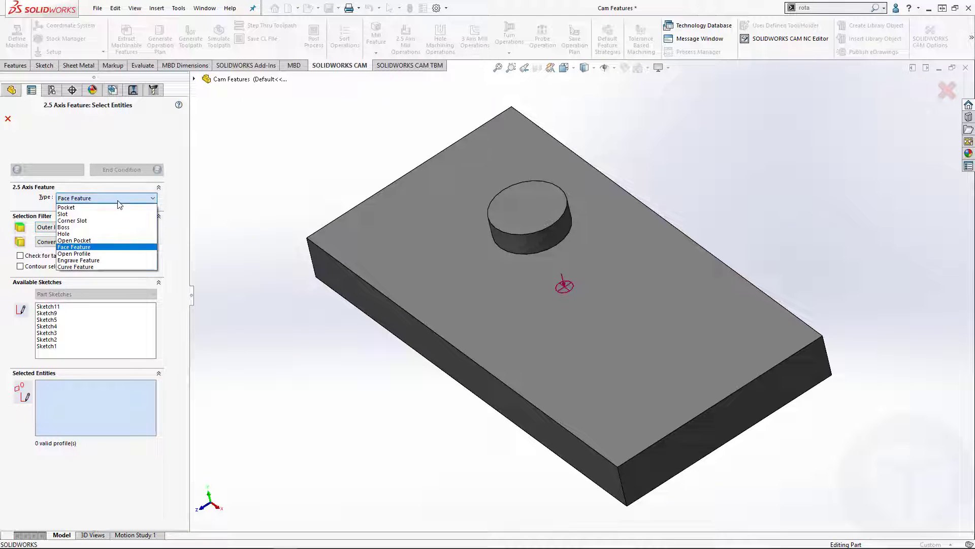
left_click(107, 241)
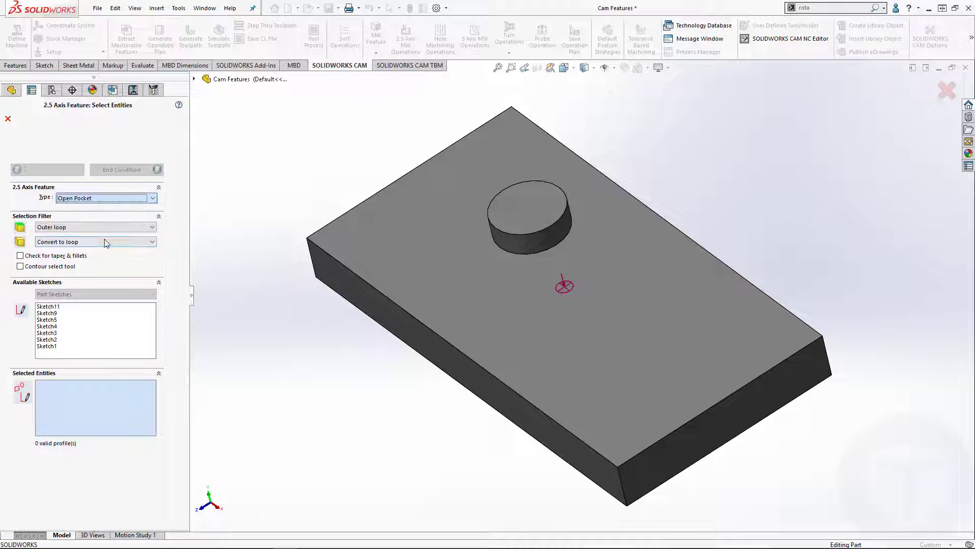
left_click(395, 242)
left_click(159, 171)
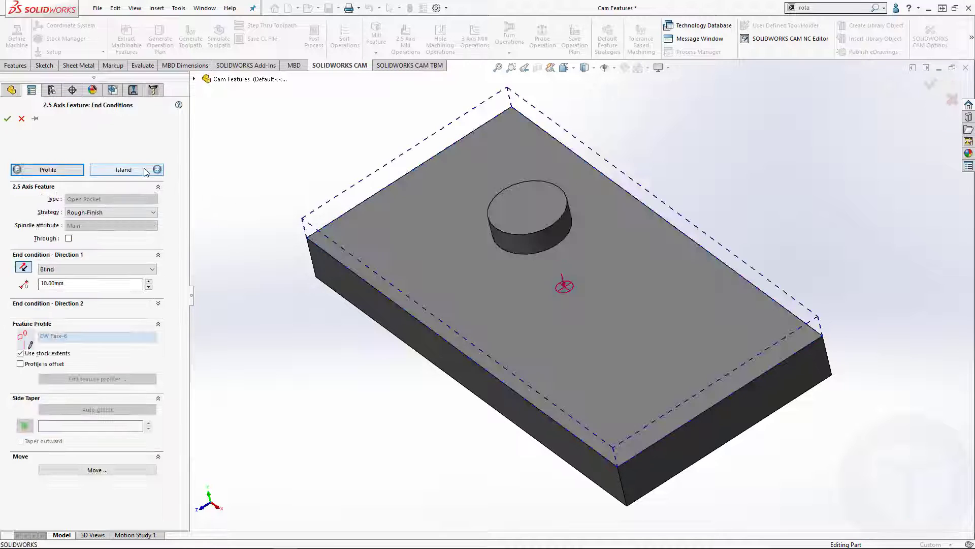
left_click(140, 173)
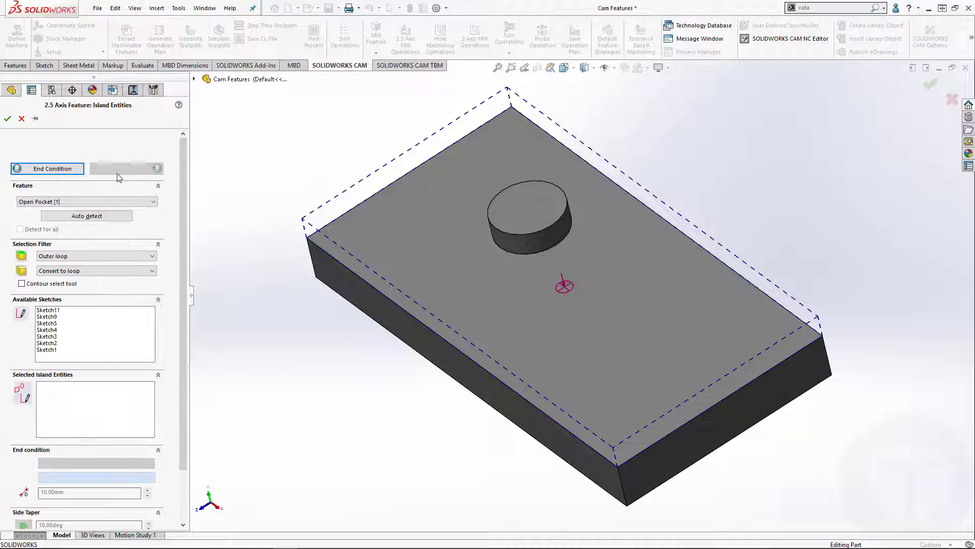
left_click(94, 219)
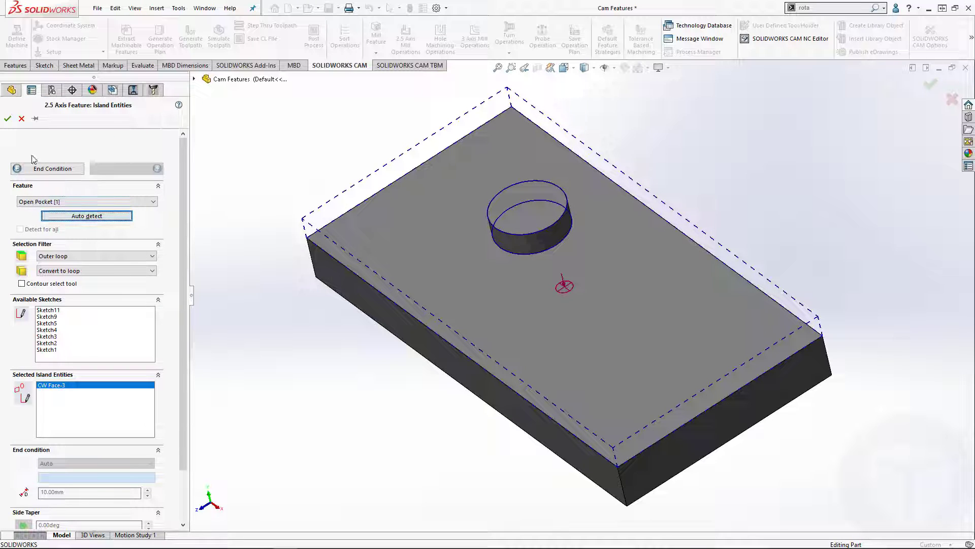
left_click(8, 118)
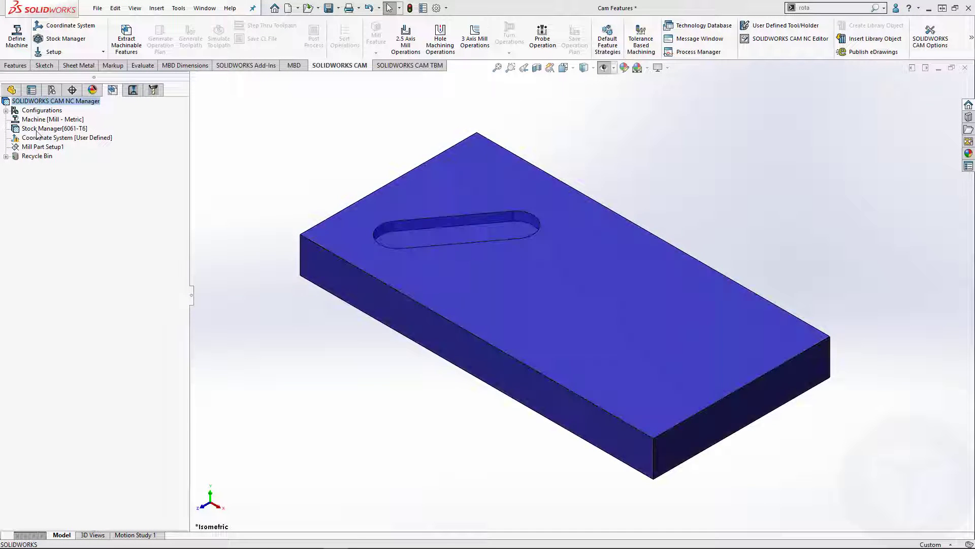
Create a Pocket feature from the slot's floor with End Condition Upto Face at the top face.
right_click(29, 147)
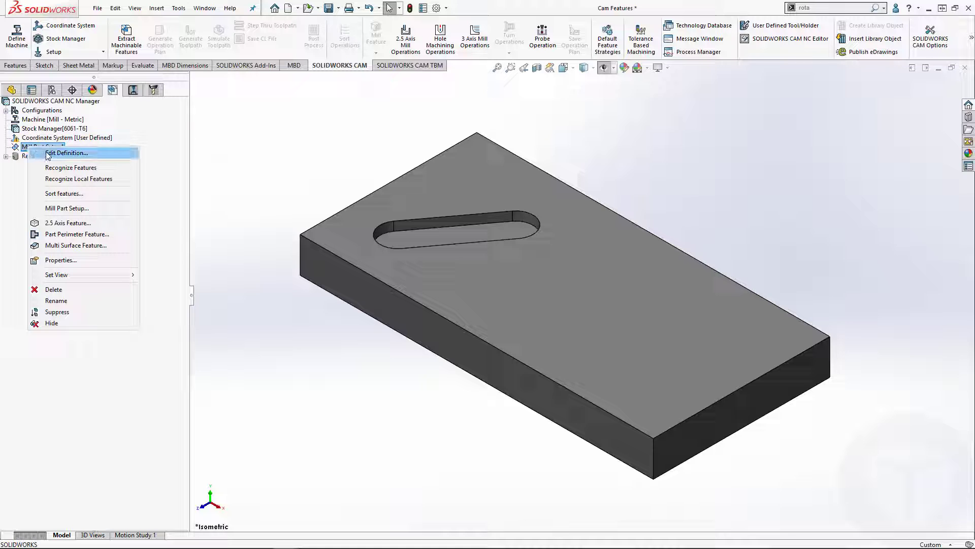
left_click(58, 224)
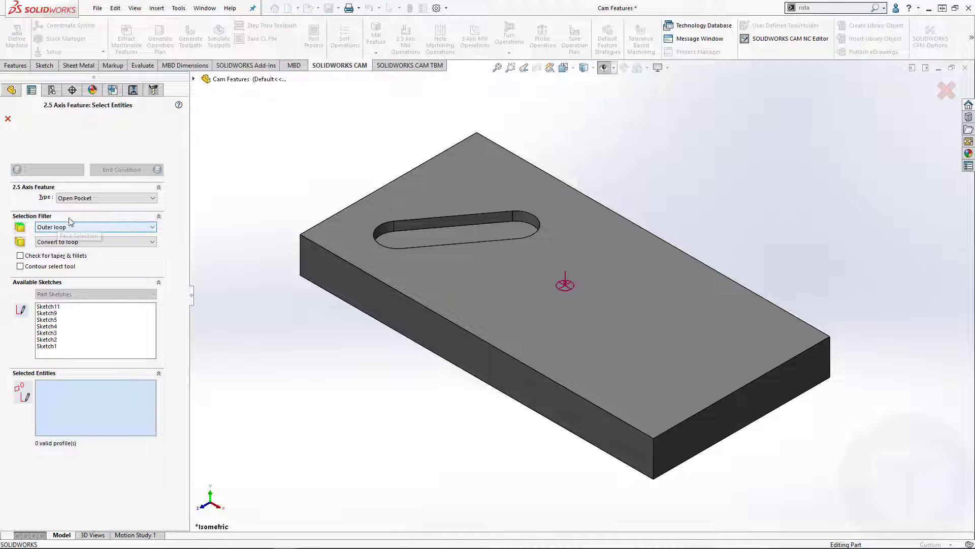
left_click(148, 202)
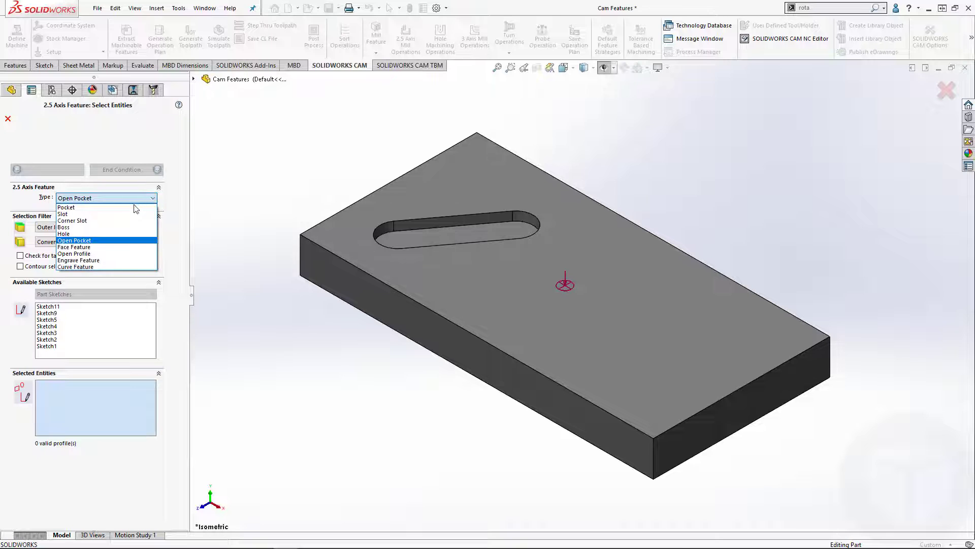
left_click(132, 208)
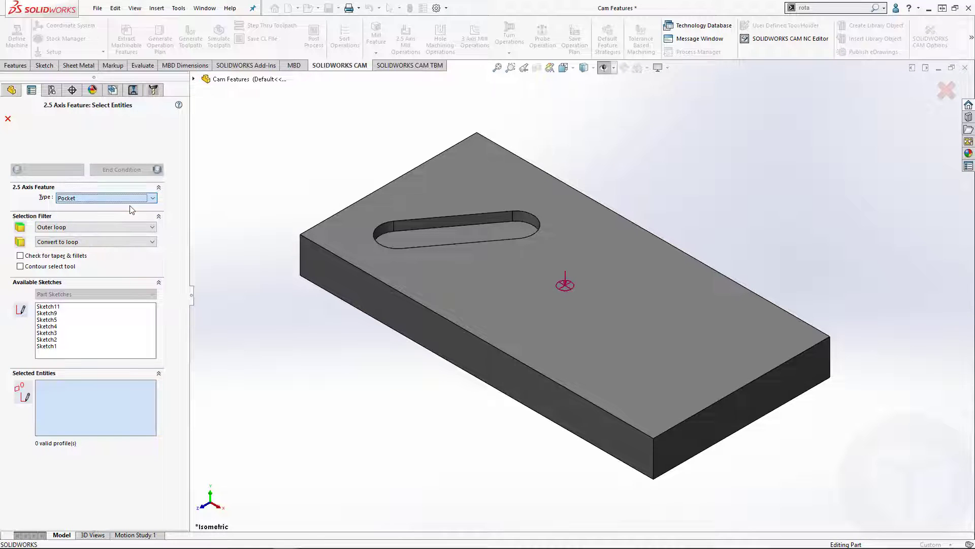
left_click(428, 241)
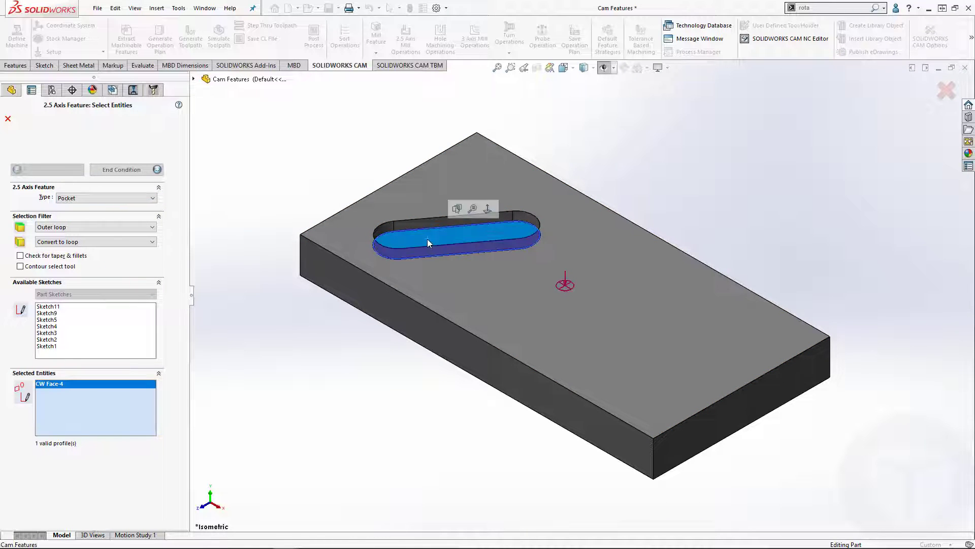
left_click(158, 170)
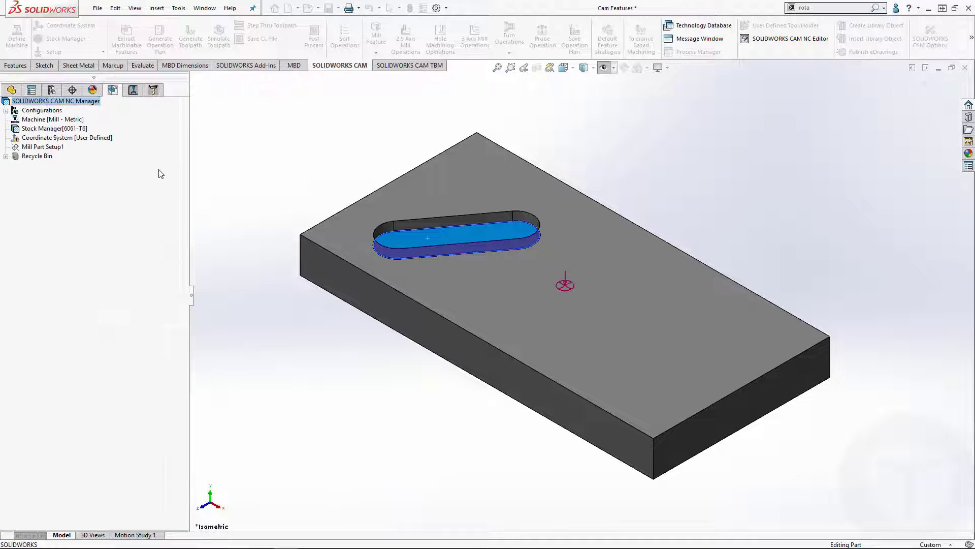
left_click(444, 198)
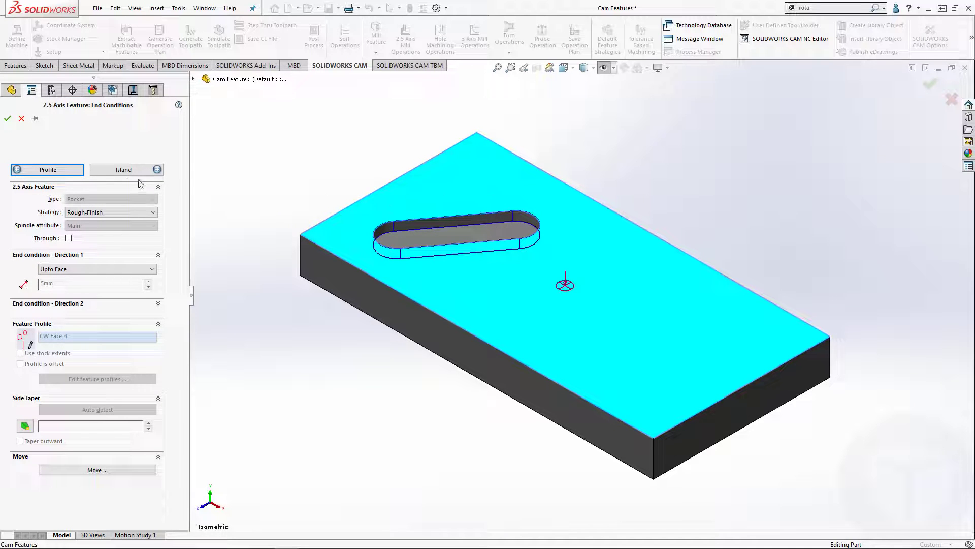
left_click(7, 119)
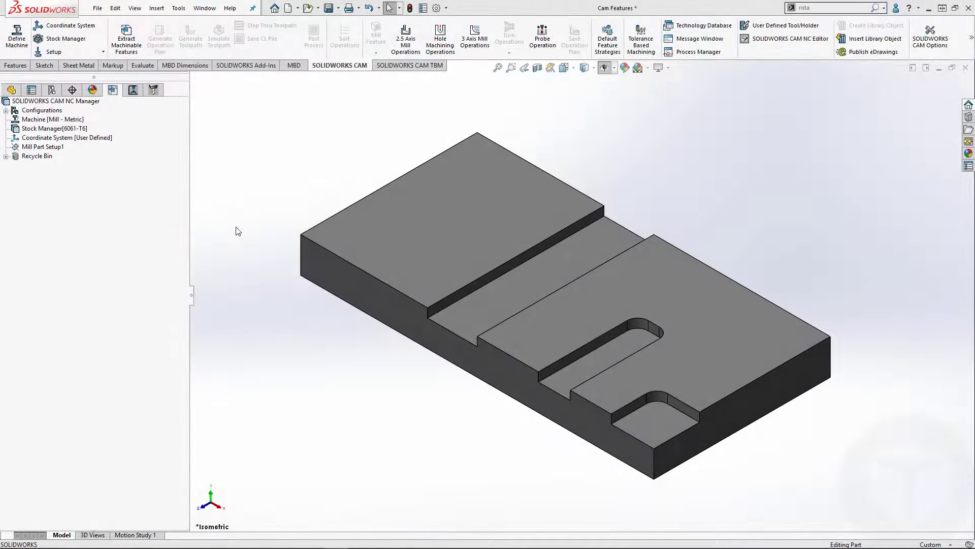
Define the U-shaped slot floor as a Slot feature reaching Upto Face at the block's top.
right_click(51, 146)
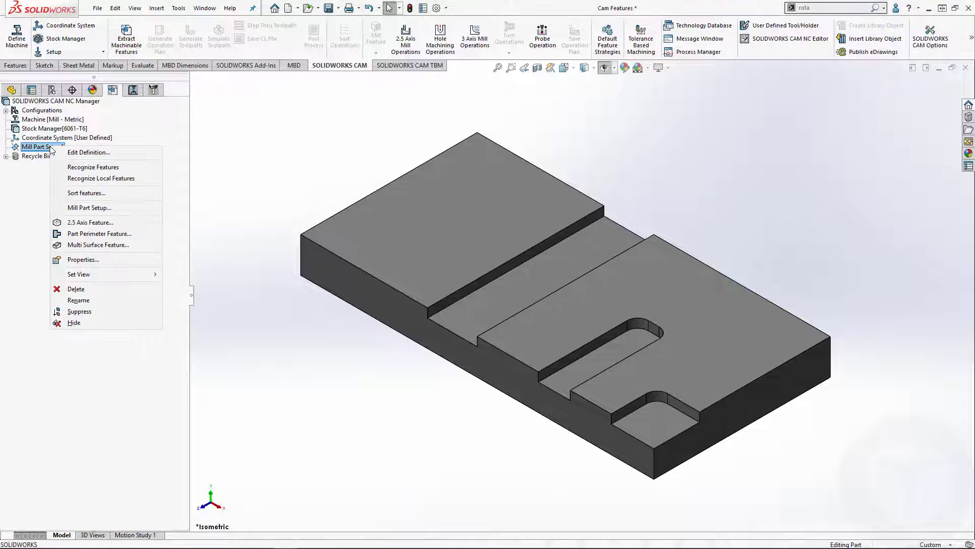
left_click(90, 221)
left_click(150, 200)
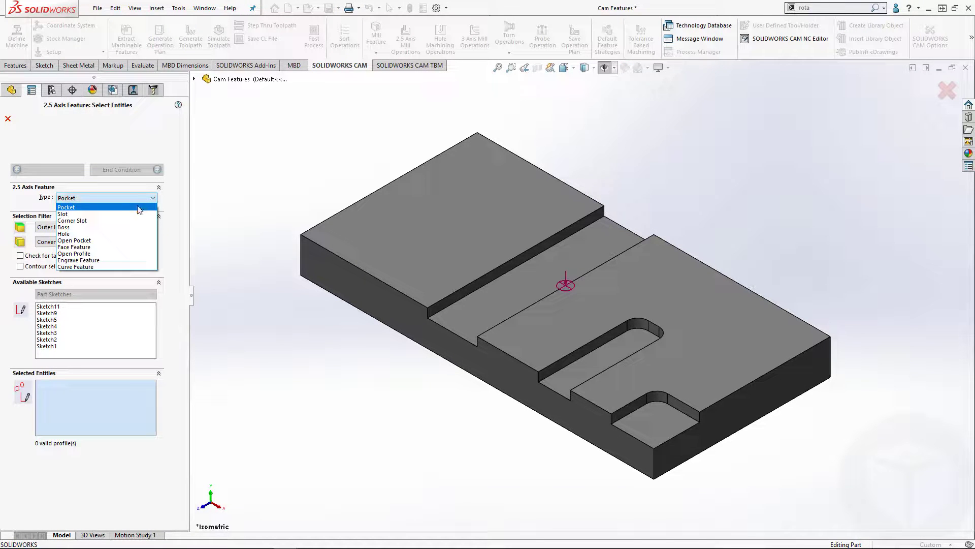
left_click(108, 214)
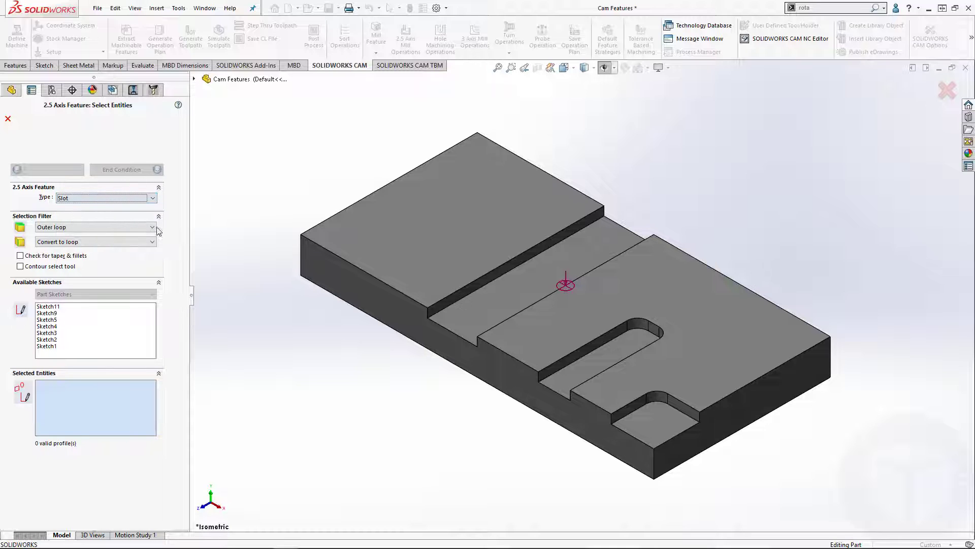
left_click(582, 367)
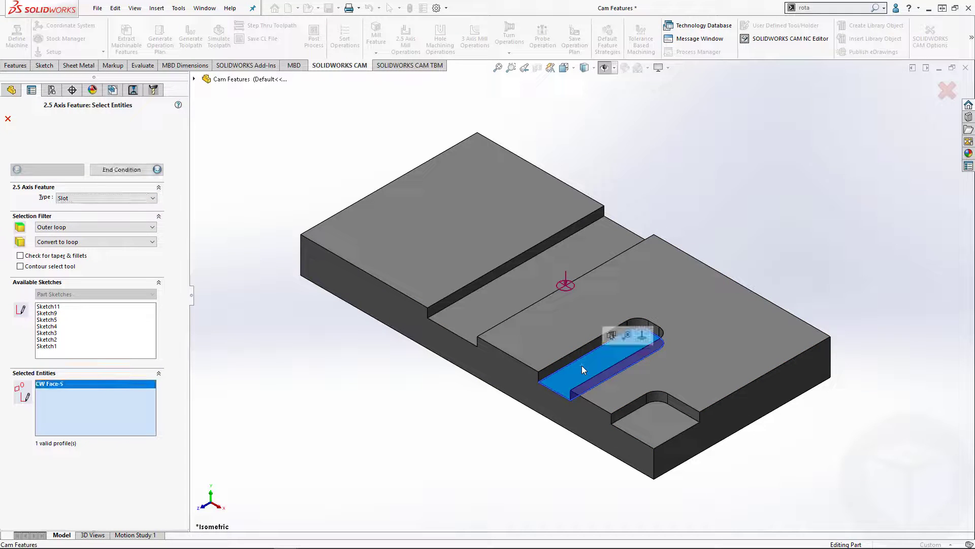
left_click(157, 170)
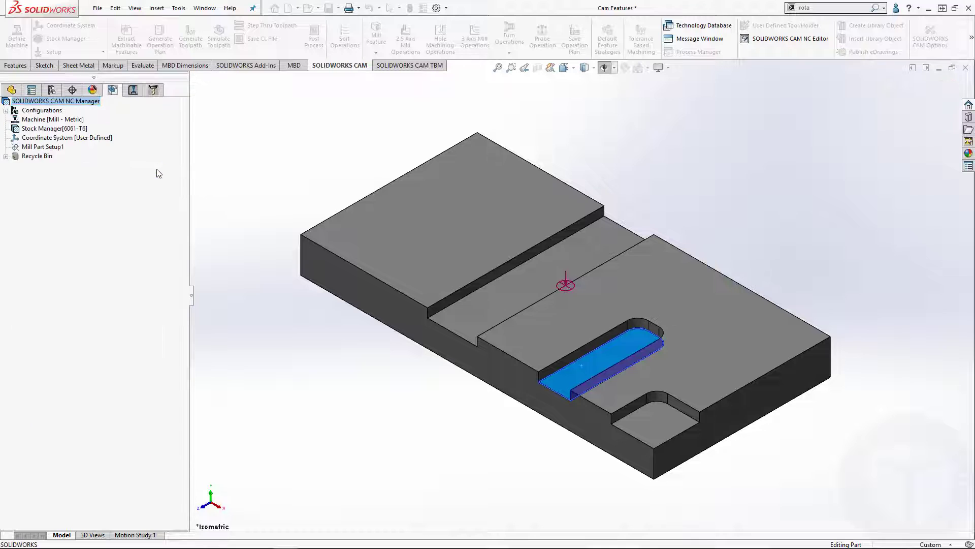
left_click(535, 334)
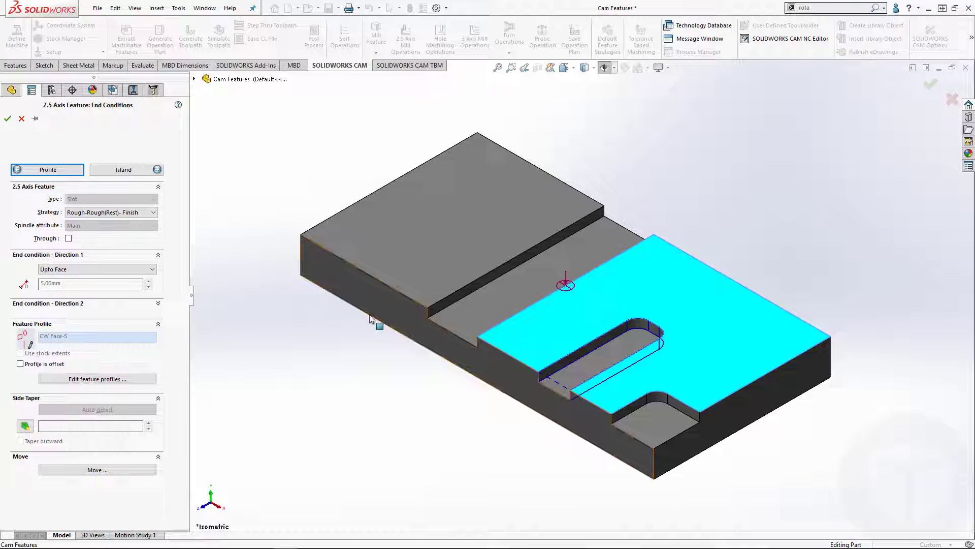
left_click(7, 119)
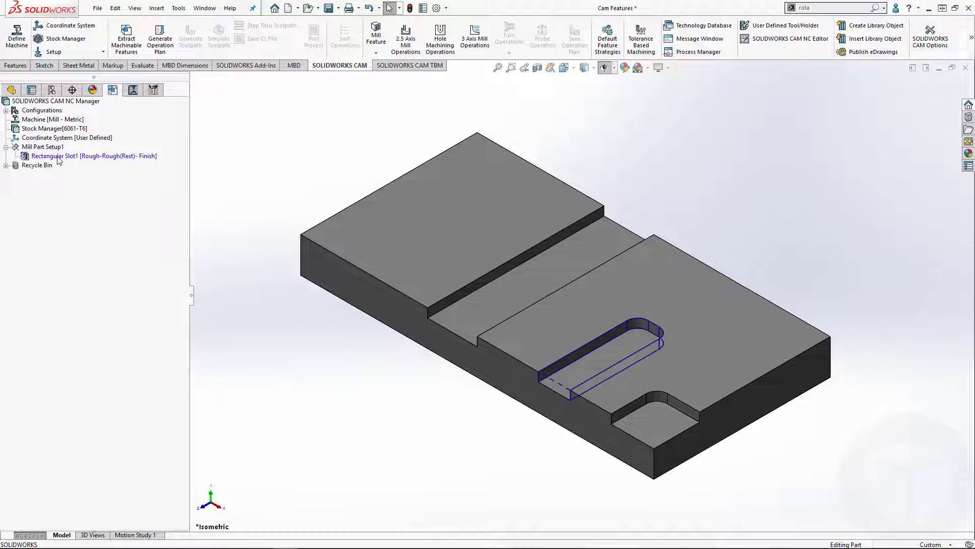
left_click(497, 298)
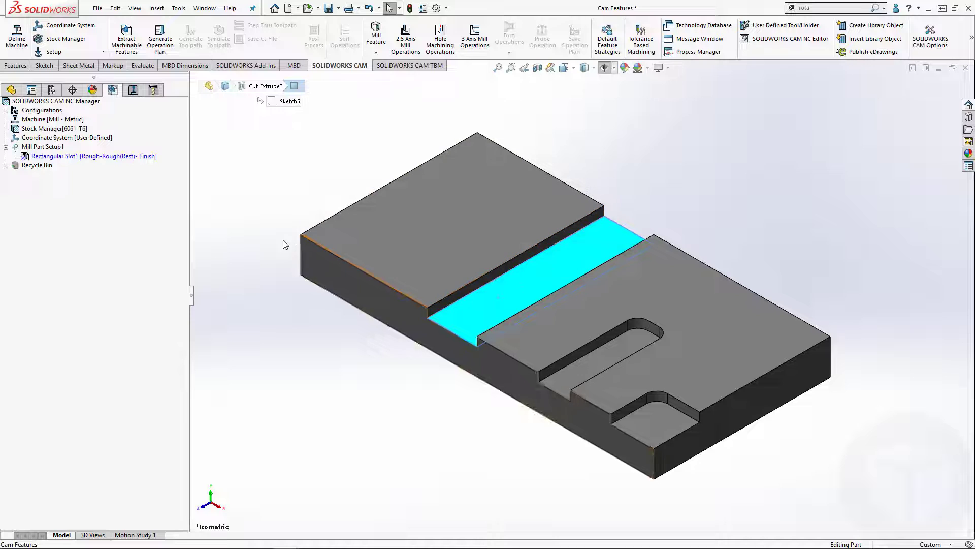
Define the channel across the block as a Corner Slot up to the raised top face.
right_click(47, 148)
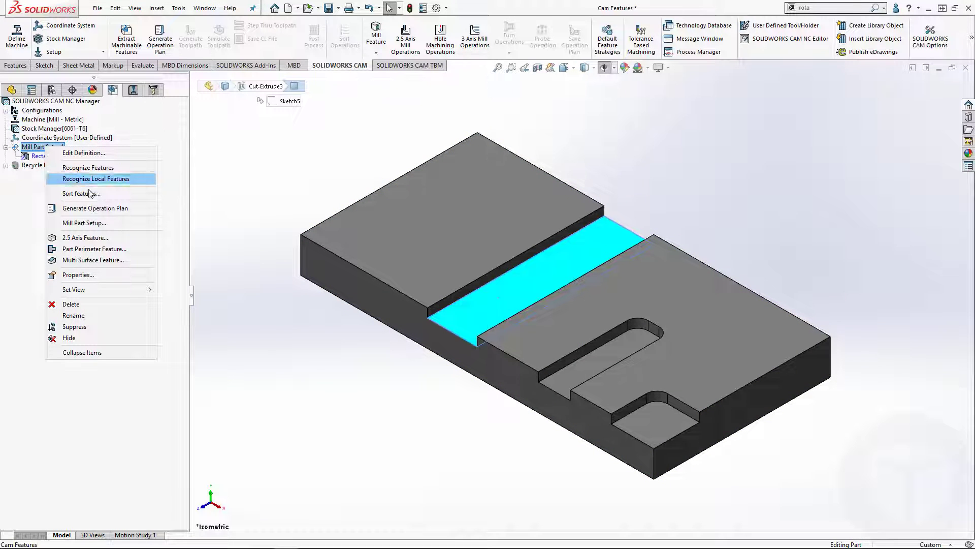
left_click(93, 238)
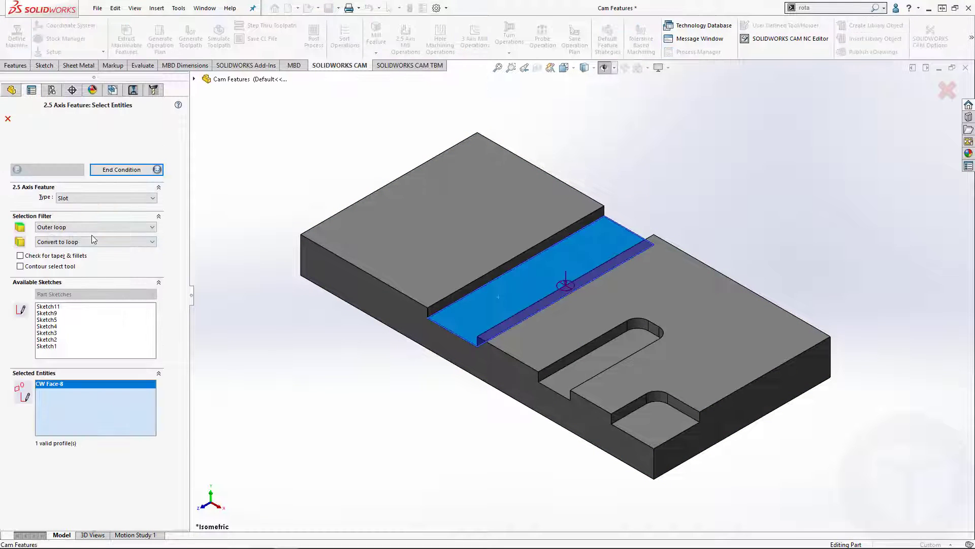
left_click(110, 200)
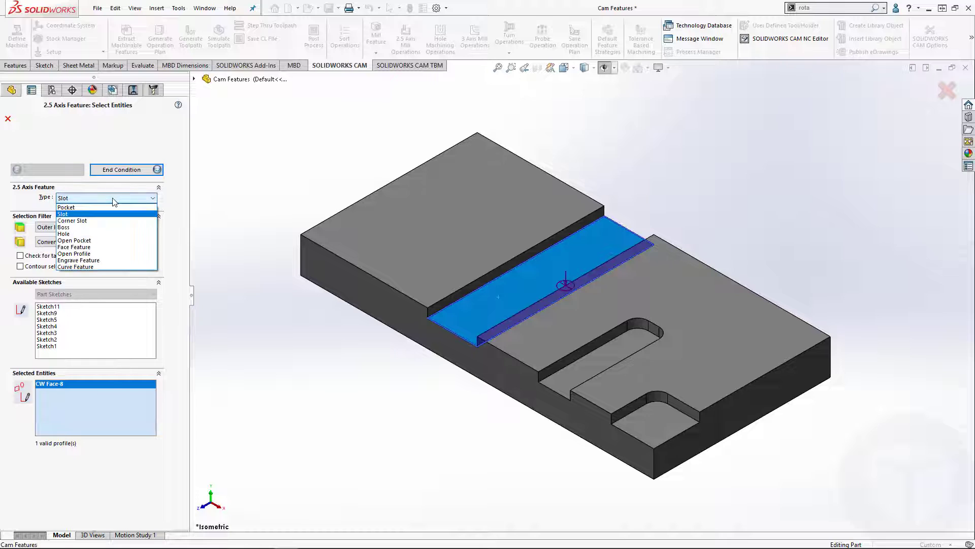
left_click(99, 222)
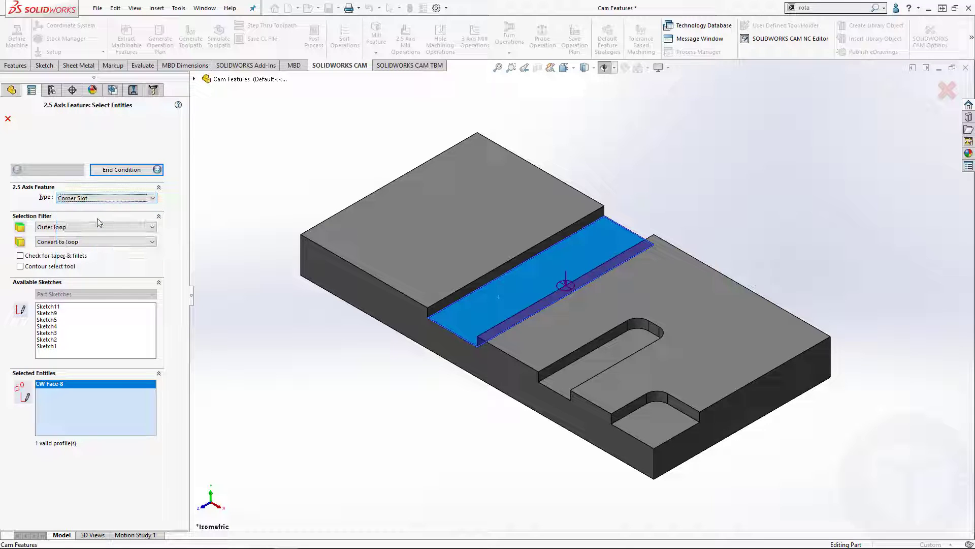
left_click(157, 169)
left_click(385, 262)
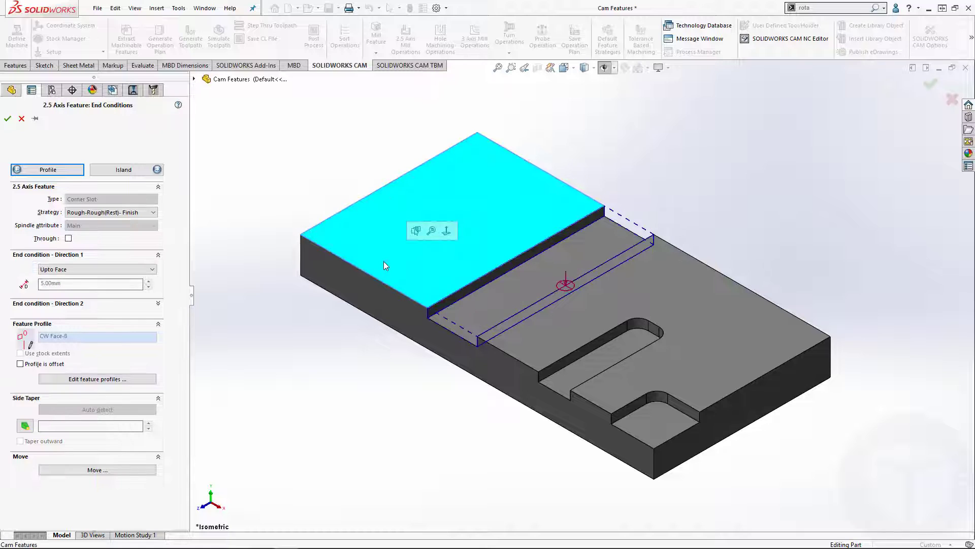
left_click(8, 119)
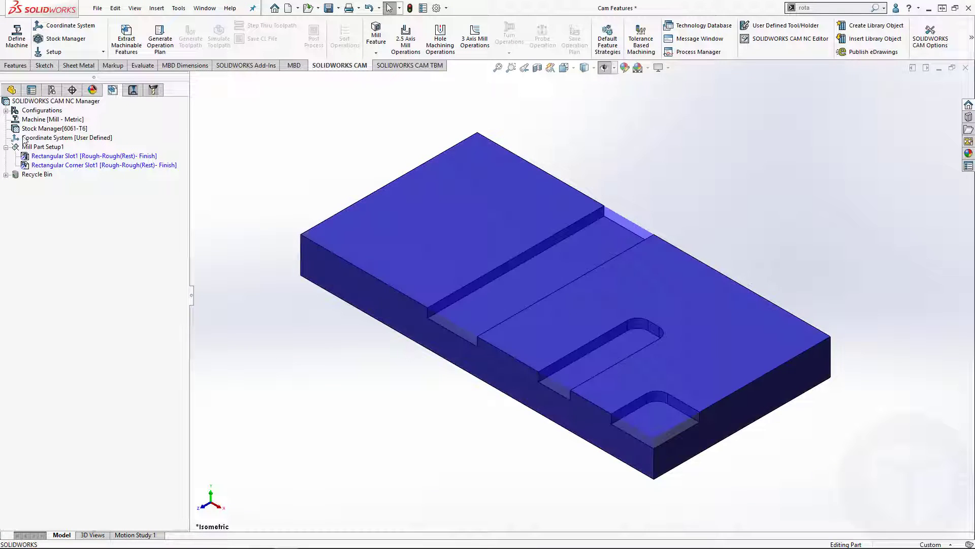
Define the corner pocket from its floor up to the block's top face as another feature.
right_click(38, 147)
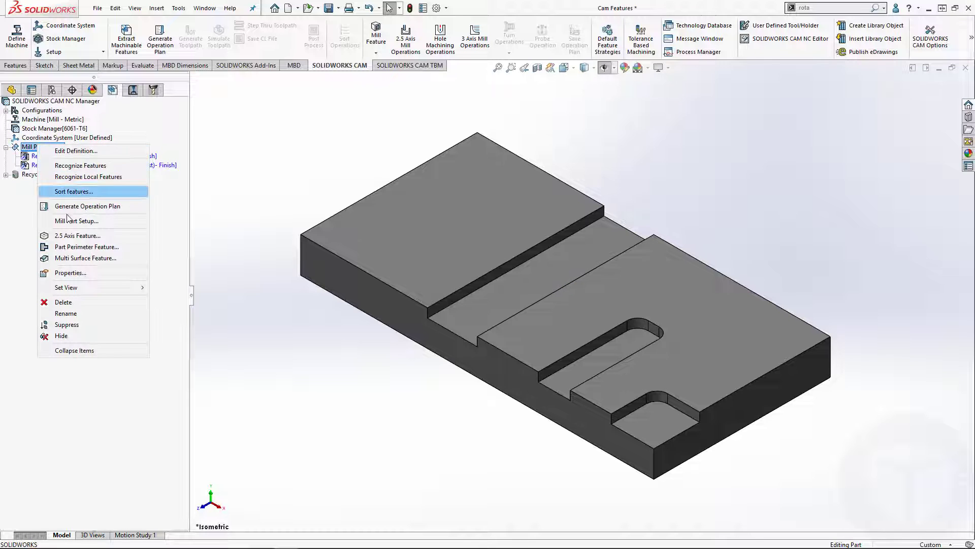
left_click(71, 235)
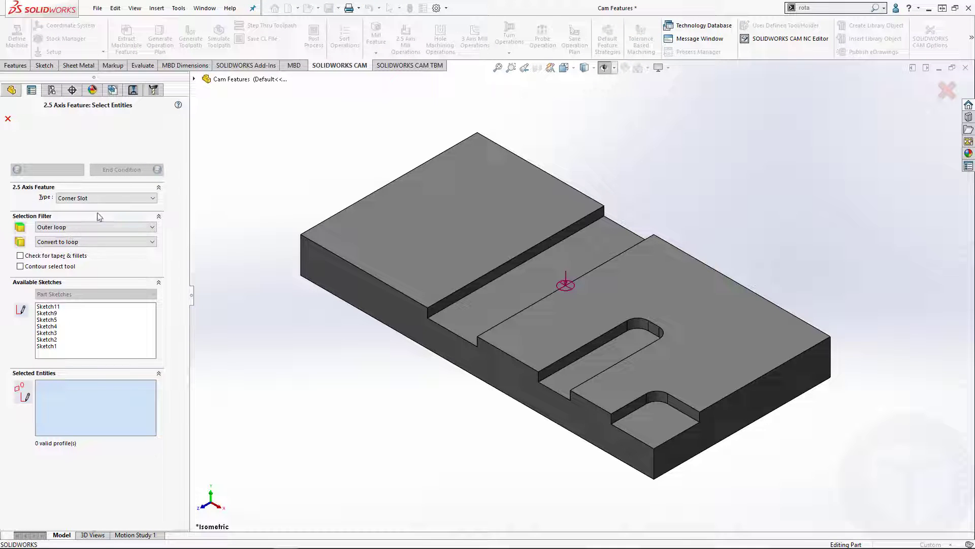
left_click(642, 417)
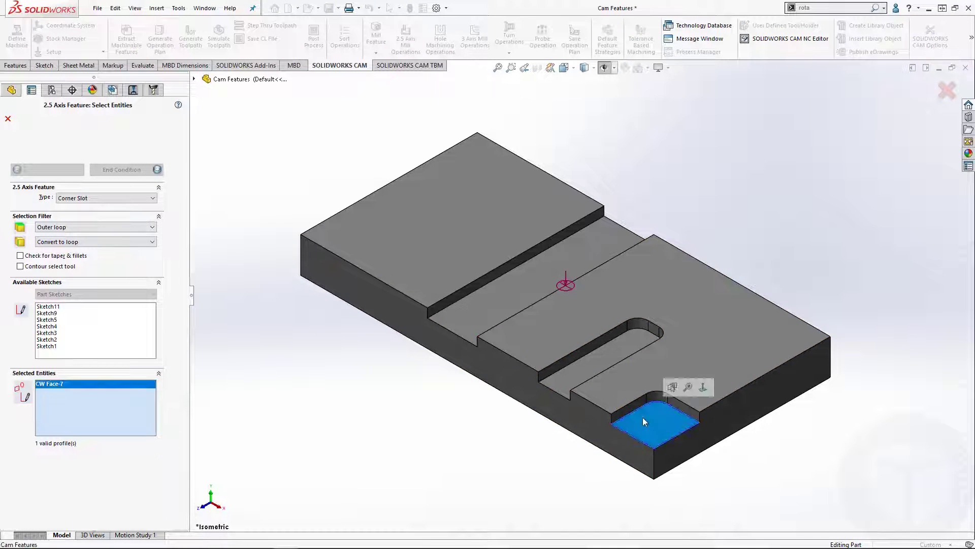
left_click(121, 169)
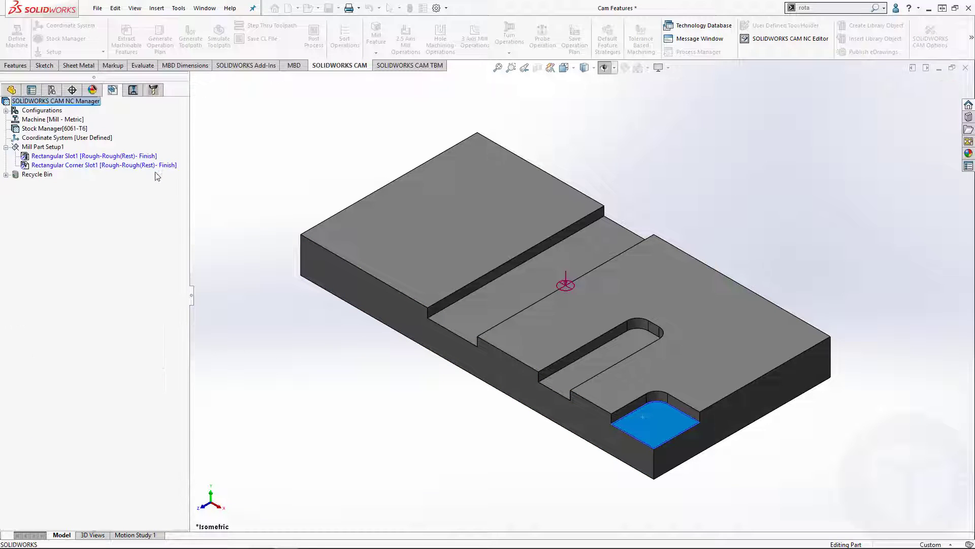
left_click(720, 392)
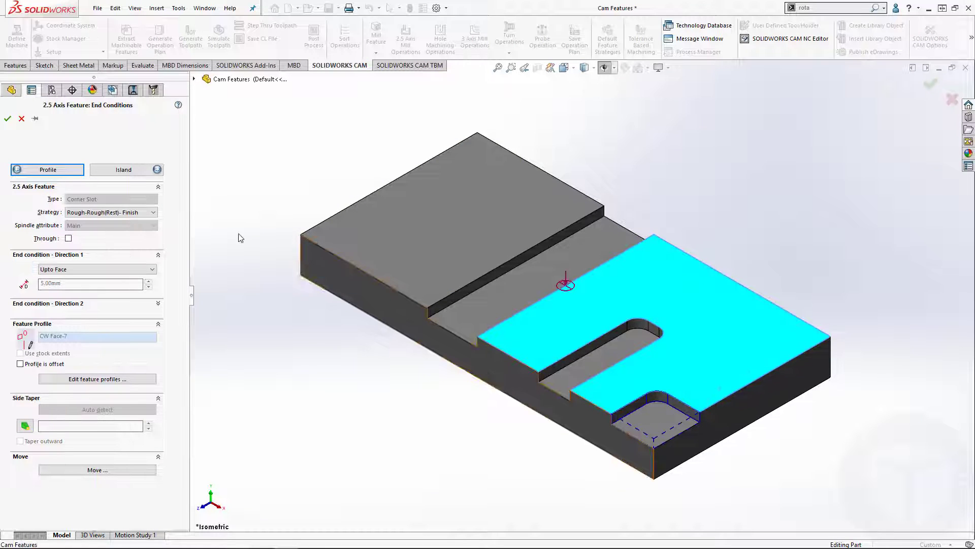
left_click(7, 118)
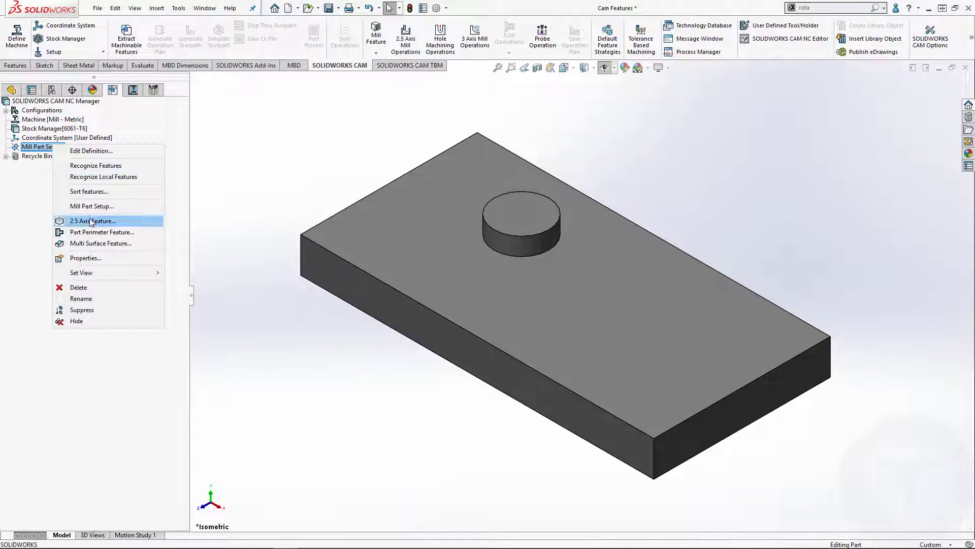
Add a Boss feature from the cylindrical boss's bottom edge, Upto Face at its top face.
left_click(91, 221)
left_click(120, 199)
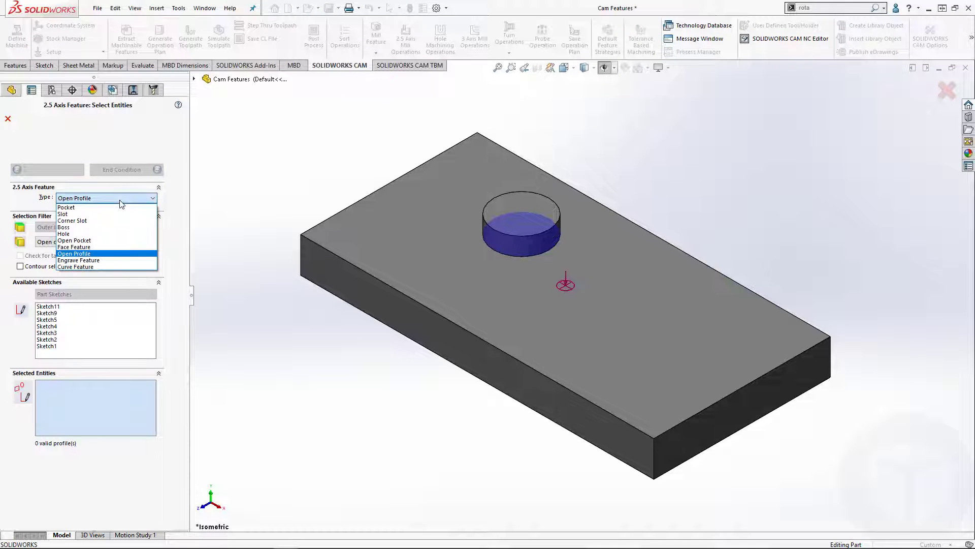
left_click(101, 227)
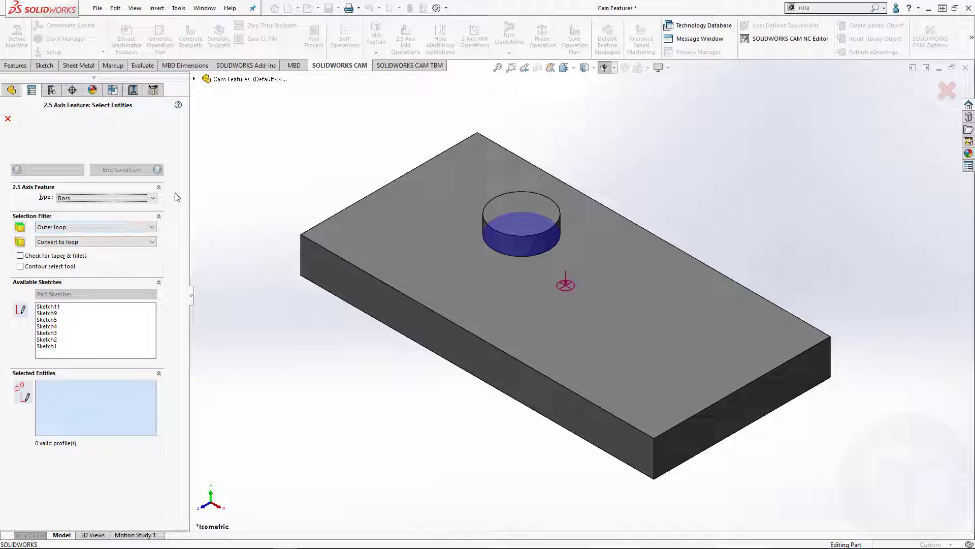
left_click(519, 254)
left_click(157, 169)
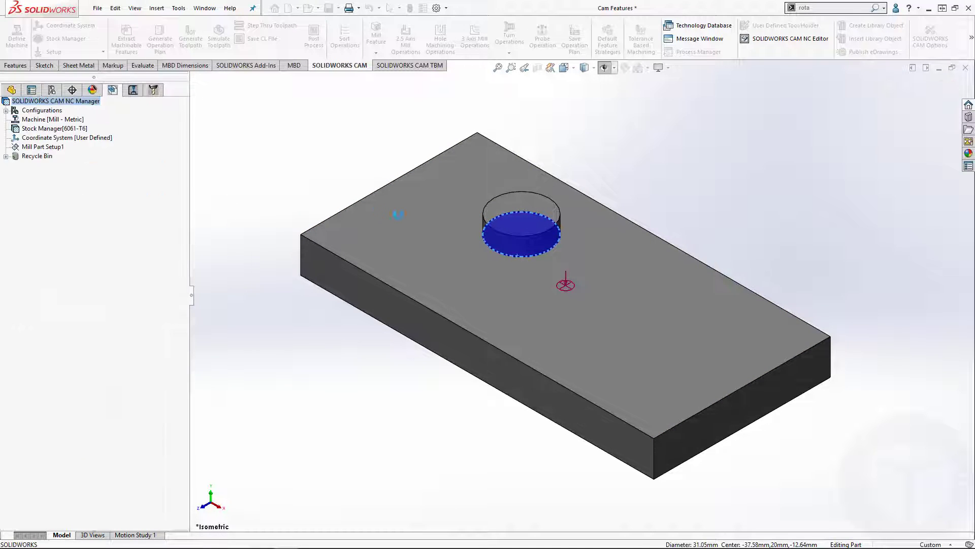
left_click(486, 222)
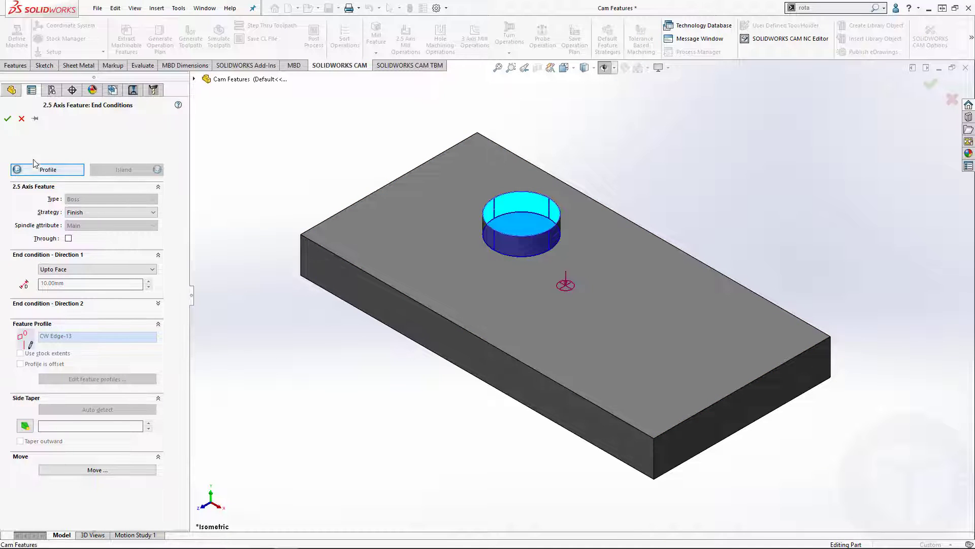
left_click(7, 120)
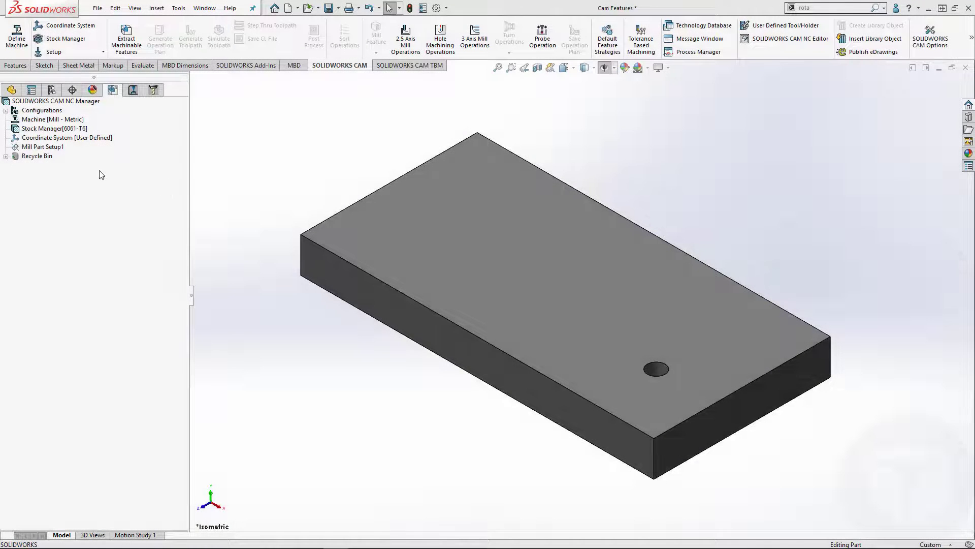
Define a Hole feature from the hole's edge with Direction 1 changed from Blind to Upto Stock.
right_click(56, 147)
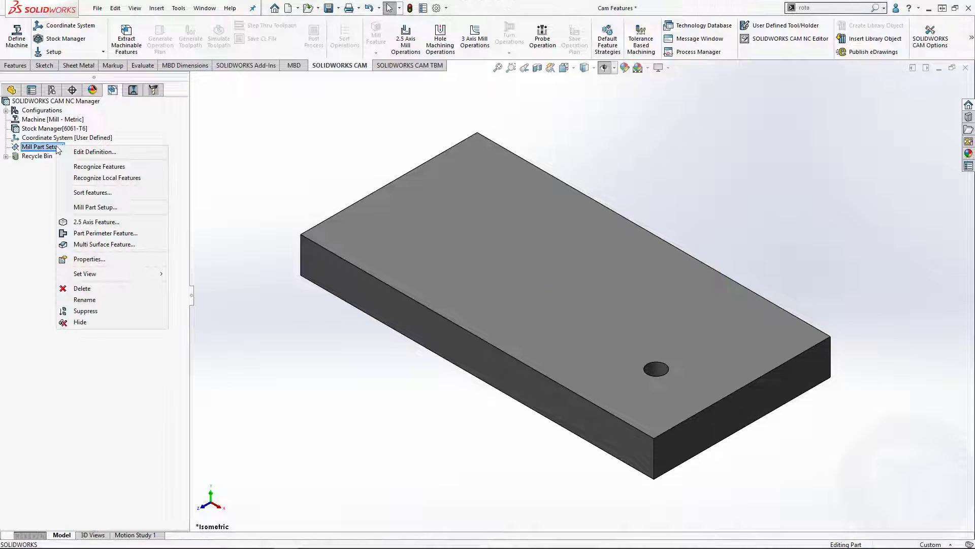
left_click(84, 222)
left_click(117, 199)
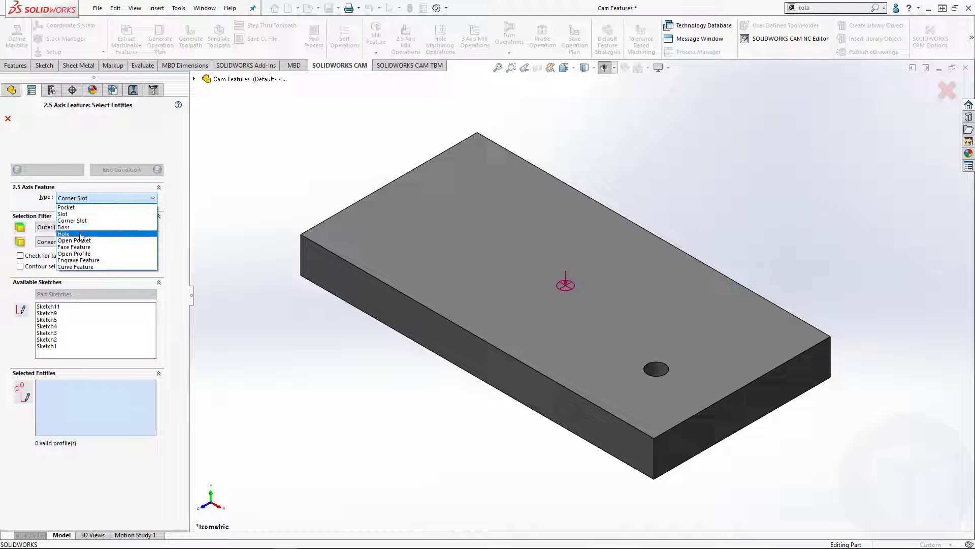
left_click(81, 234)
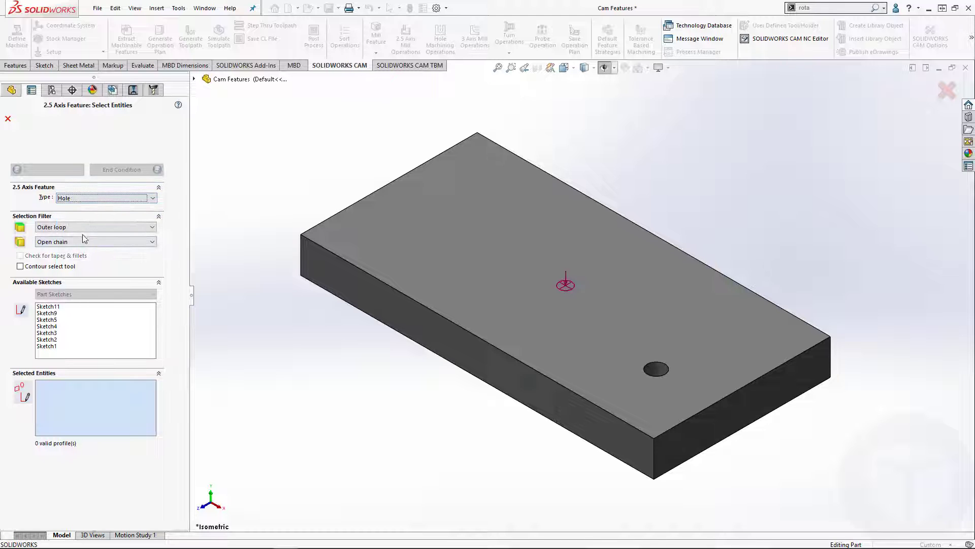
left_click(663, 367)
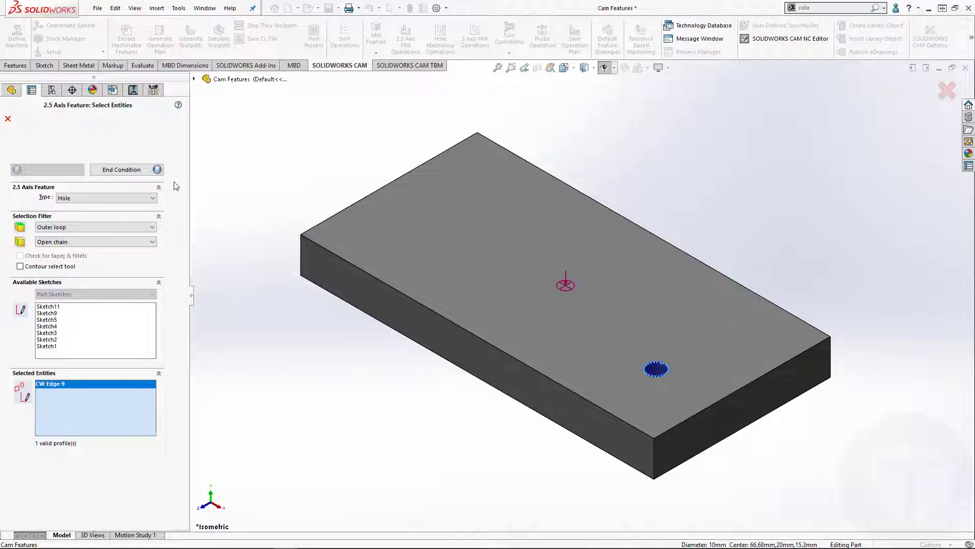
left_click(158, 170)
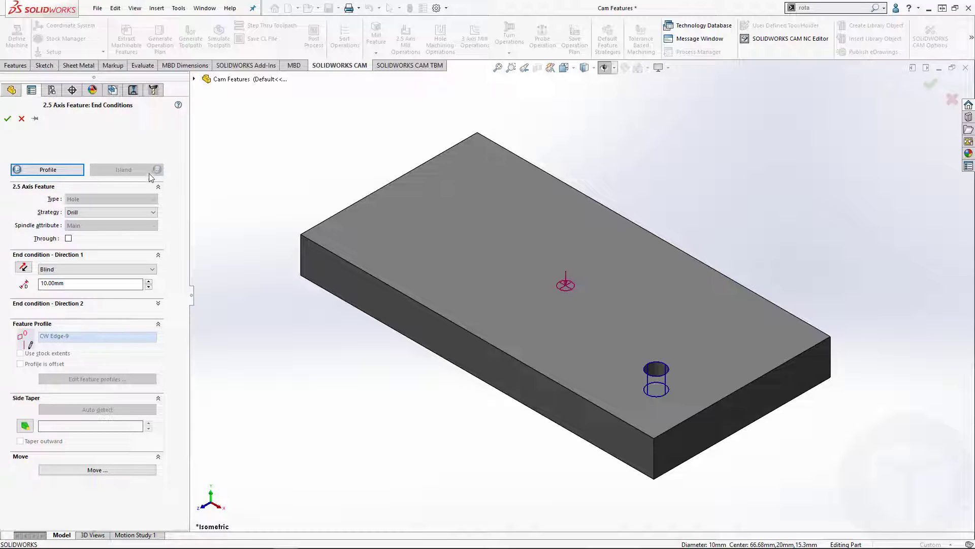
left_click(119, 269)
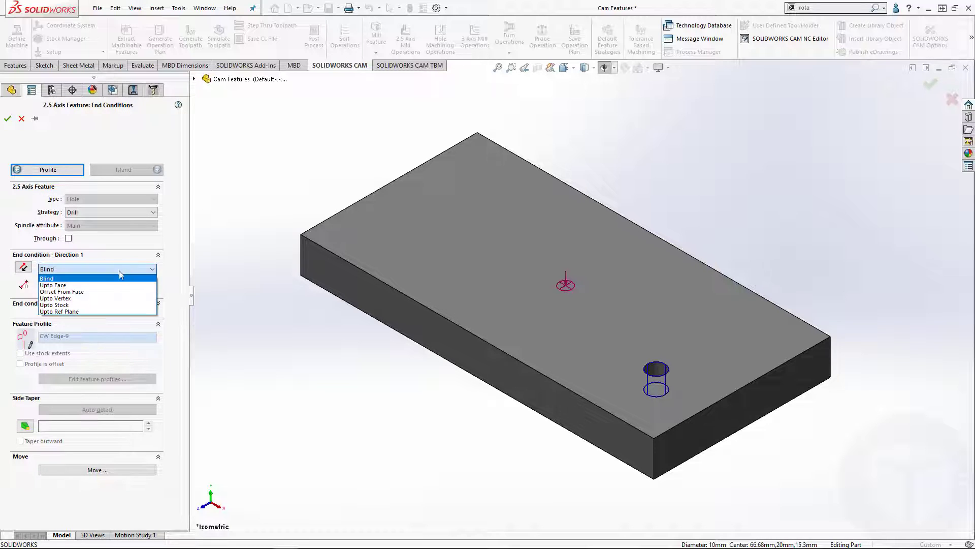
left_click(84, 304)
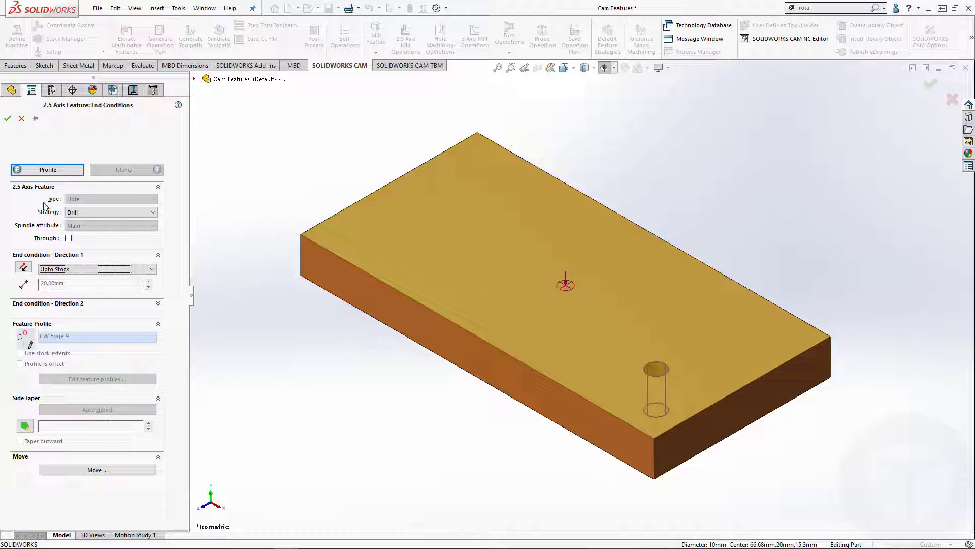
left_click(8, 118)
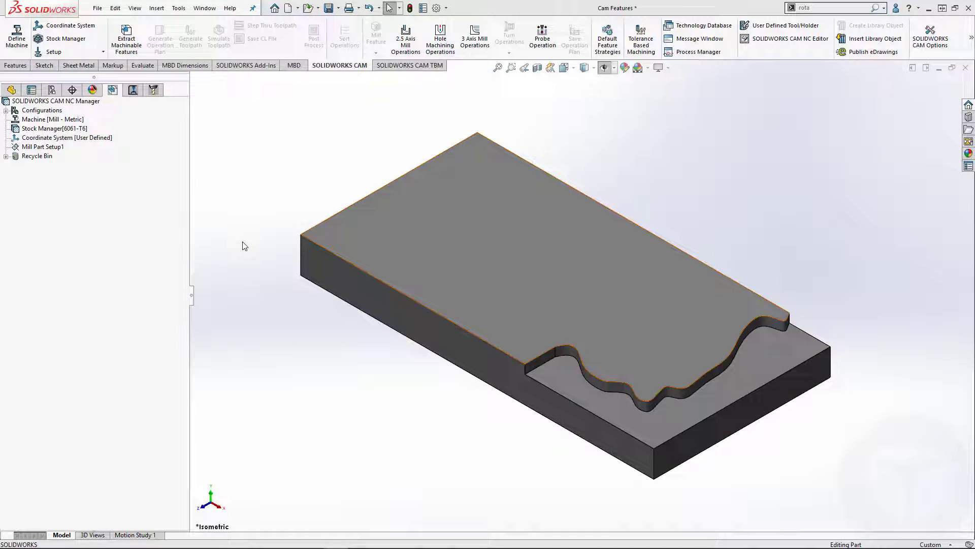
Create an Open Profile from the notch and wavy edges, ending at the lower floor face.
right_click(60, 149)
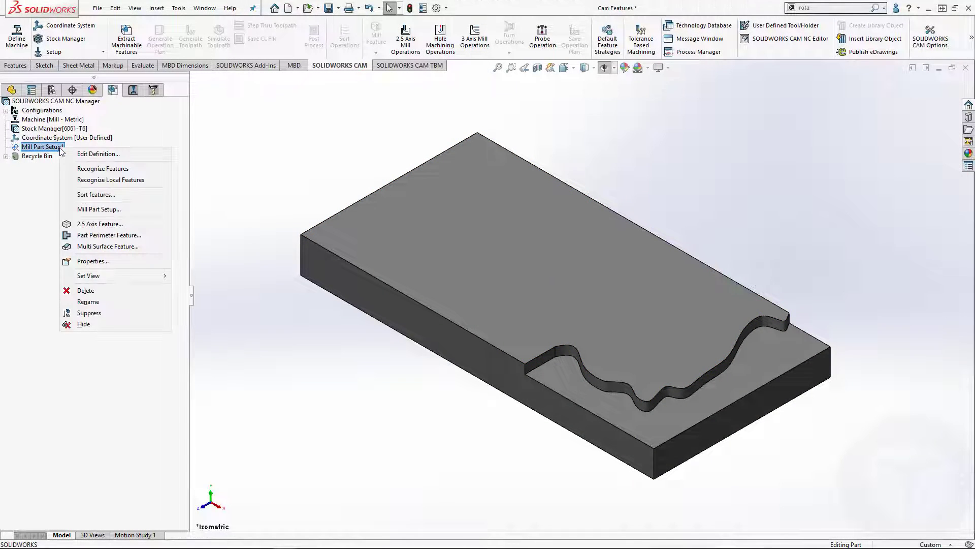
left_click(108, 225)
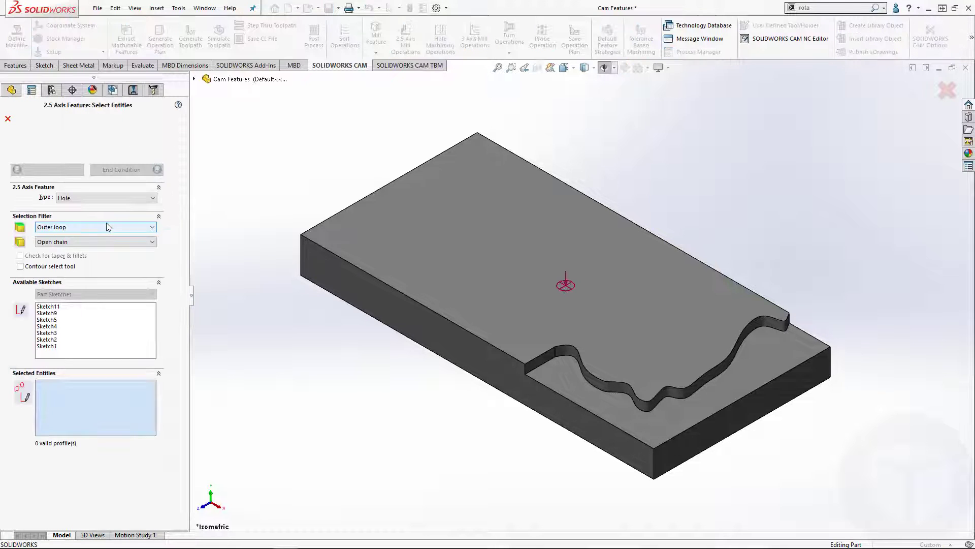
left_click(123, 199)
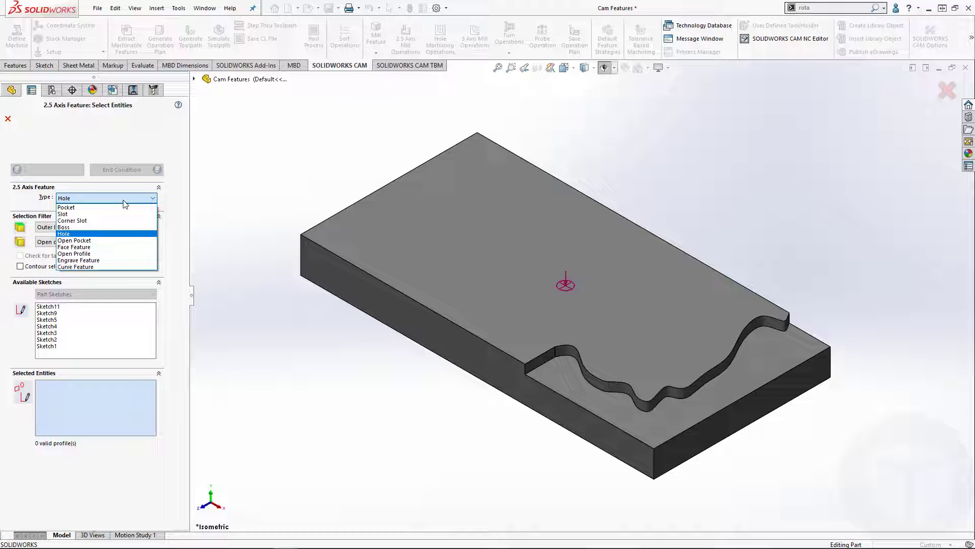
left_click(90, 254)
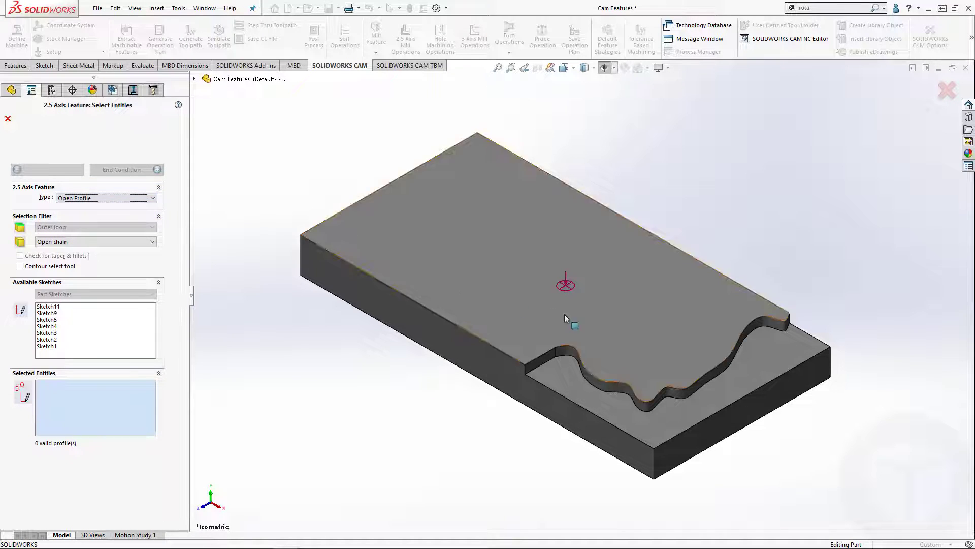
left_click(547, 358)
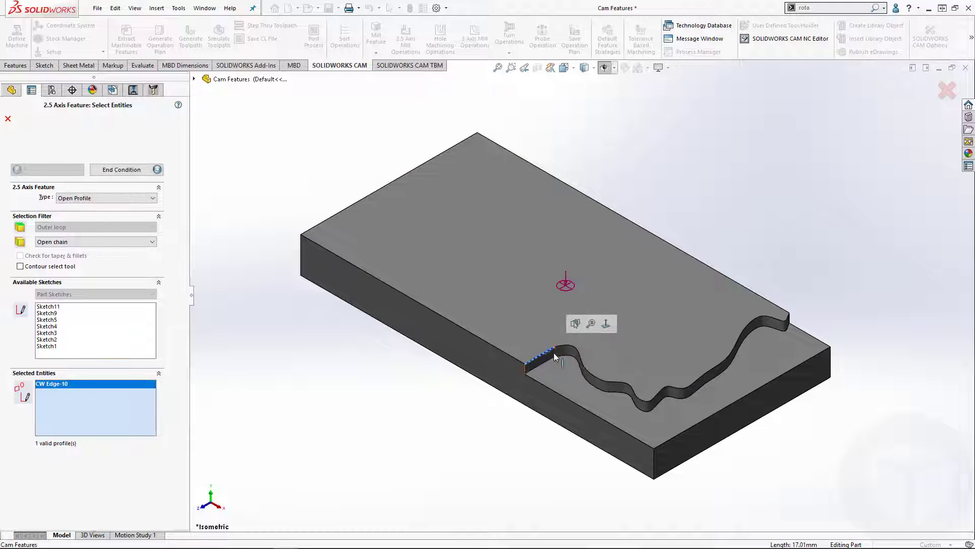
left_click(566, 349)
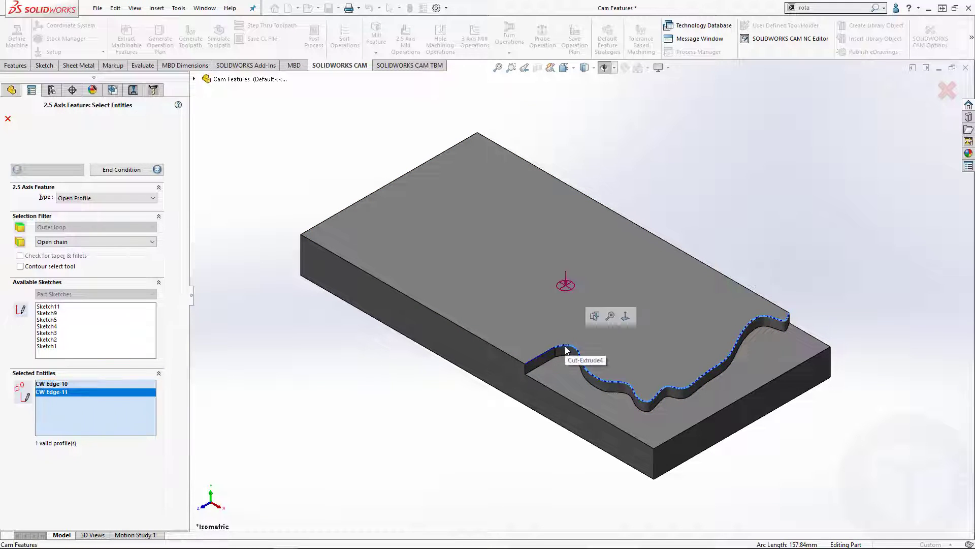
left_click(152, 173)
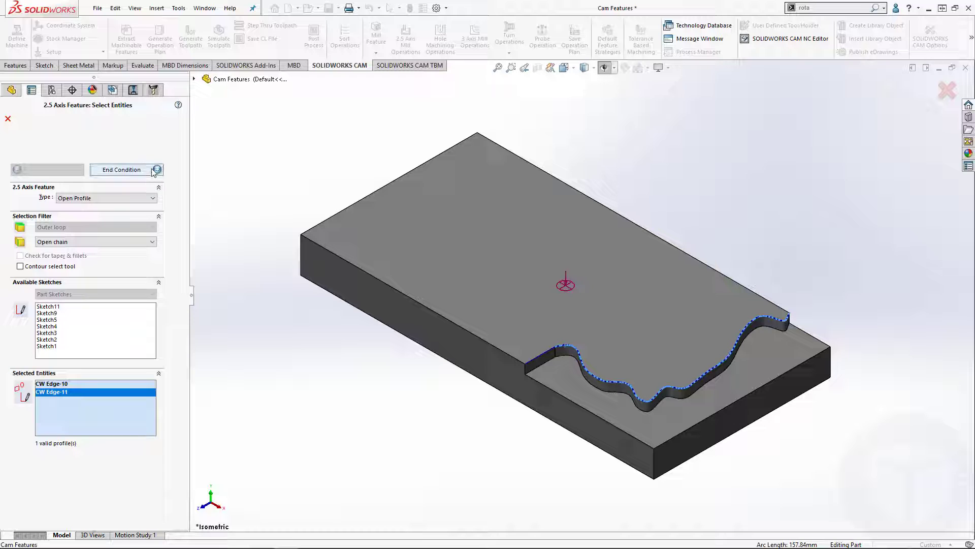
left_click(559, 382)
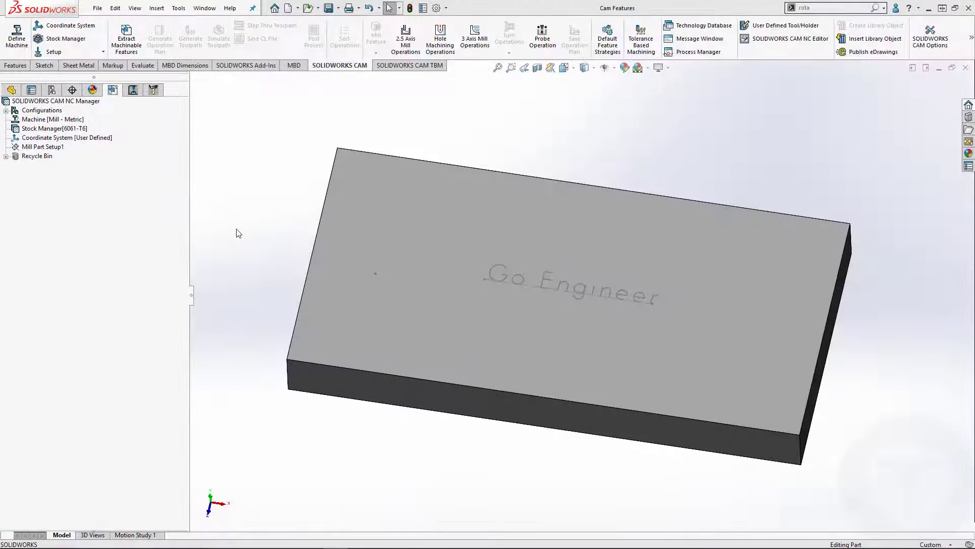
Add an Engrave Feature from the 'Go Engineer' Engrave sketch with depth 1, then check it on the model.
right_click(54, 146)
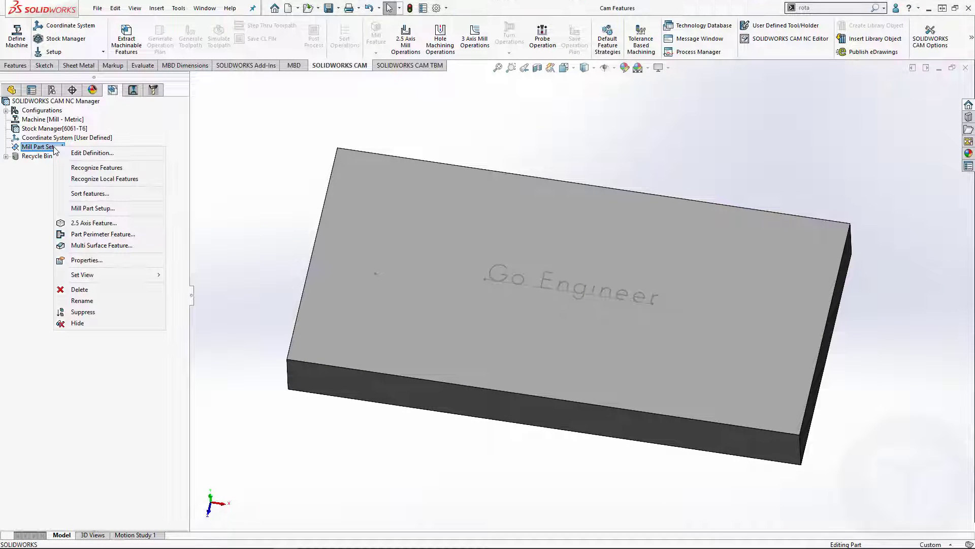
left_click(84, 224)
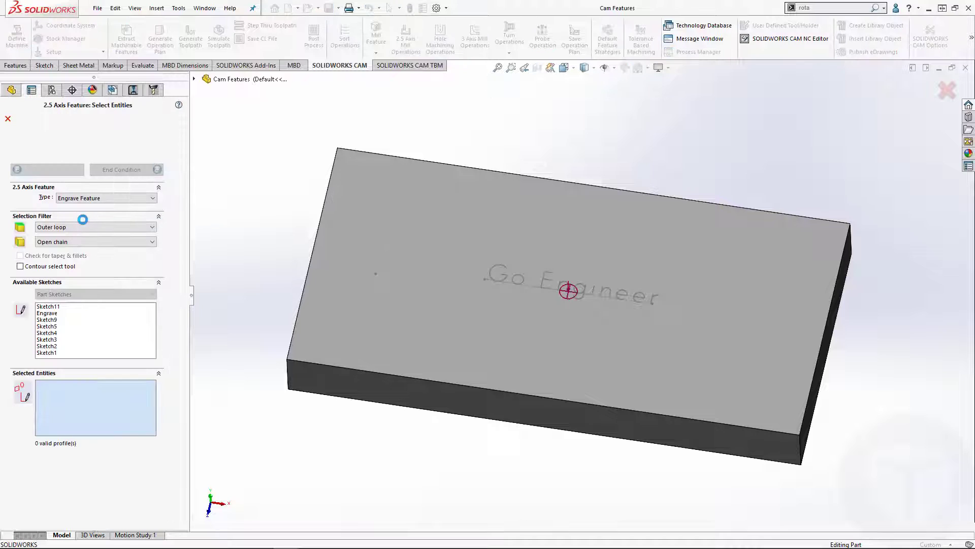
left_click(110, 199)
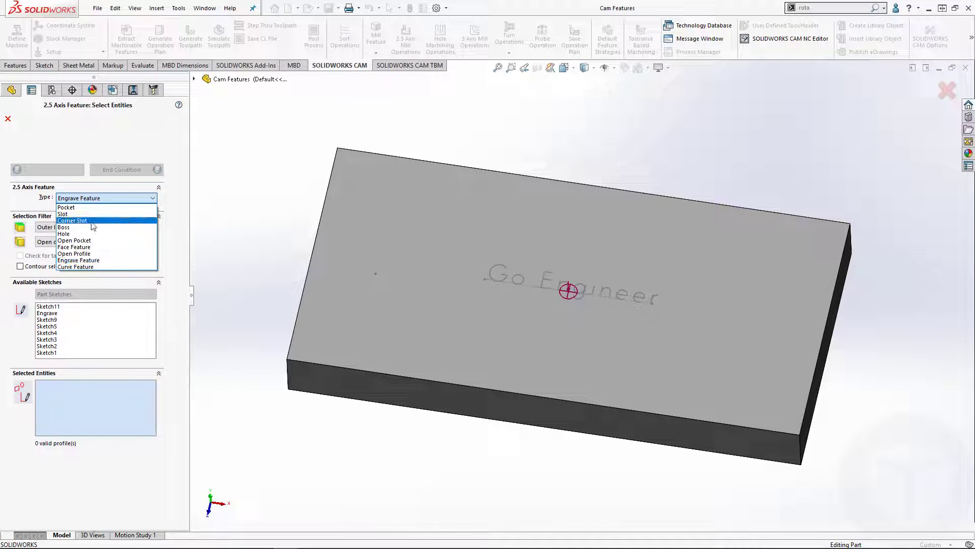
left_click(89, 260)
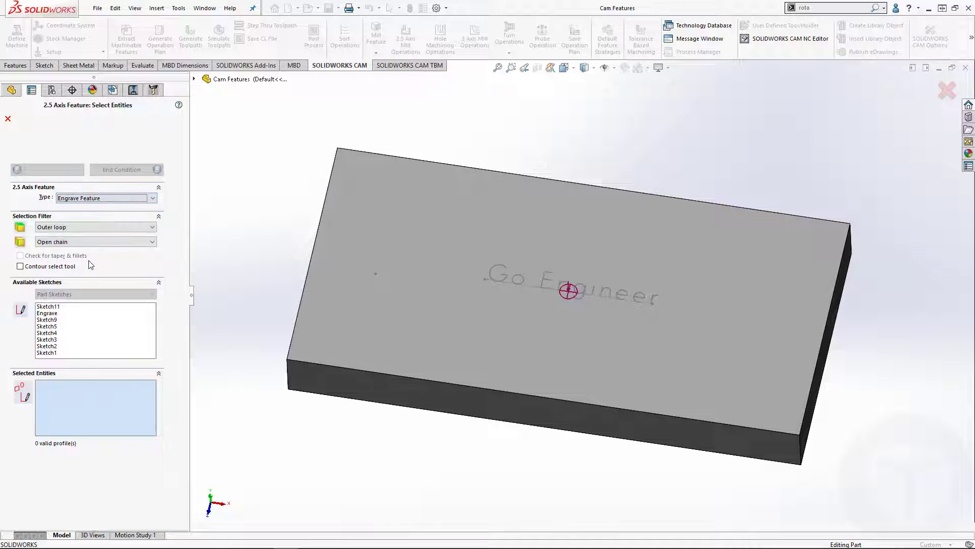
left_click(57, 314)
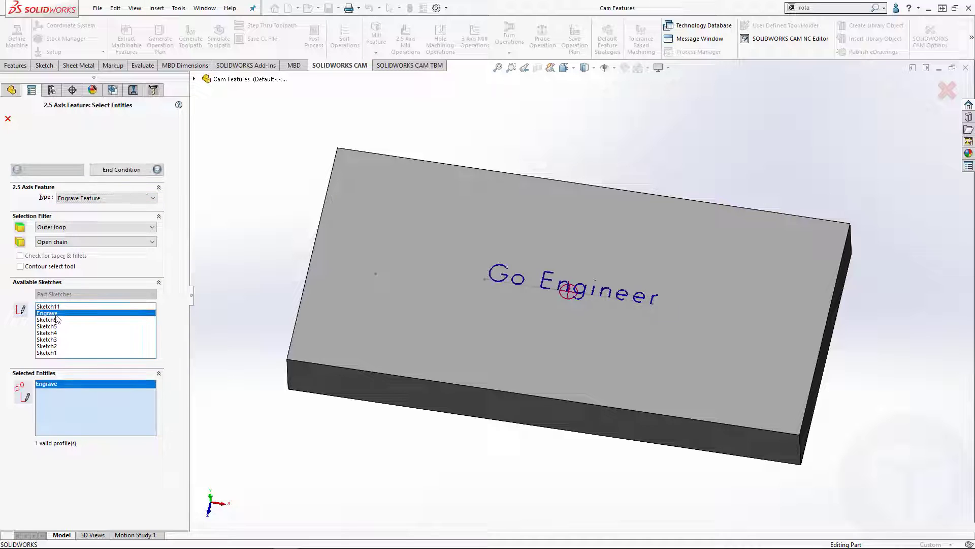
left_click(156, 170)
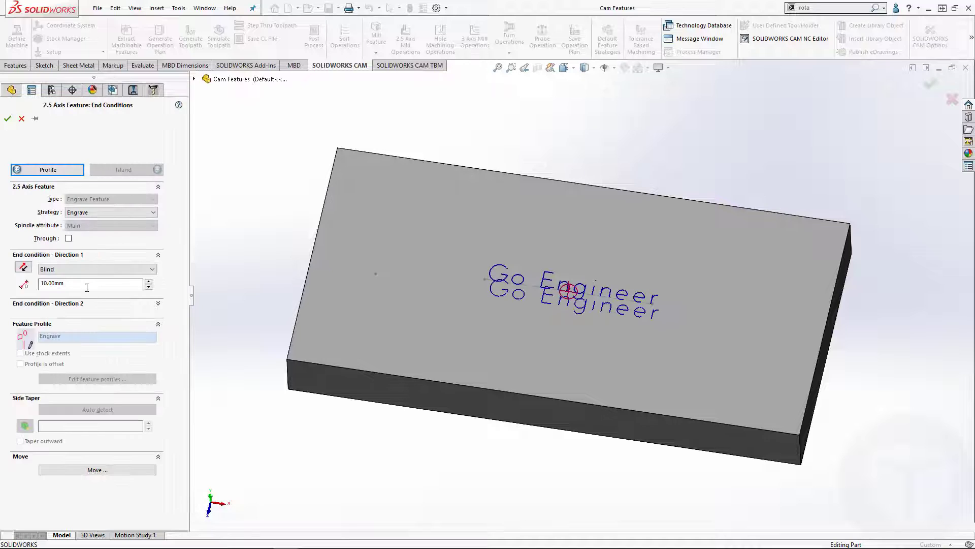
double_click(87, 285)
type("1")
key("Return")
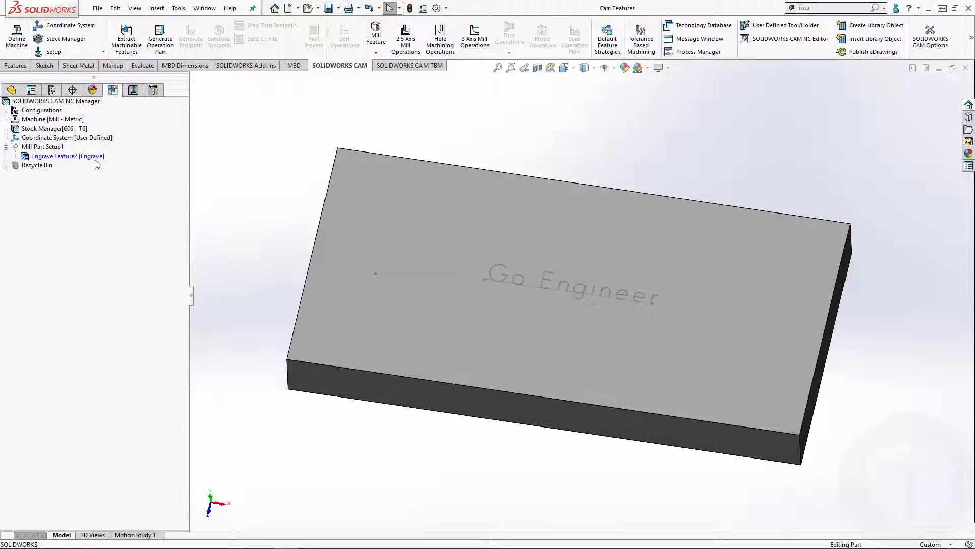
left_click(96, 159)
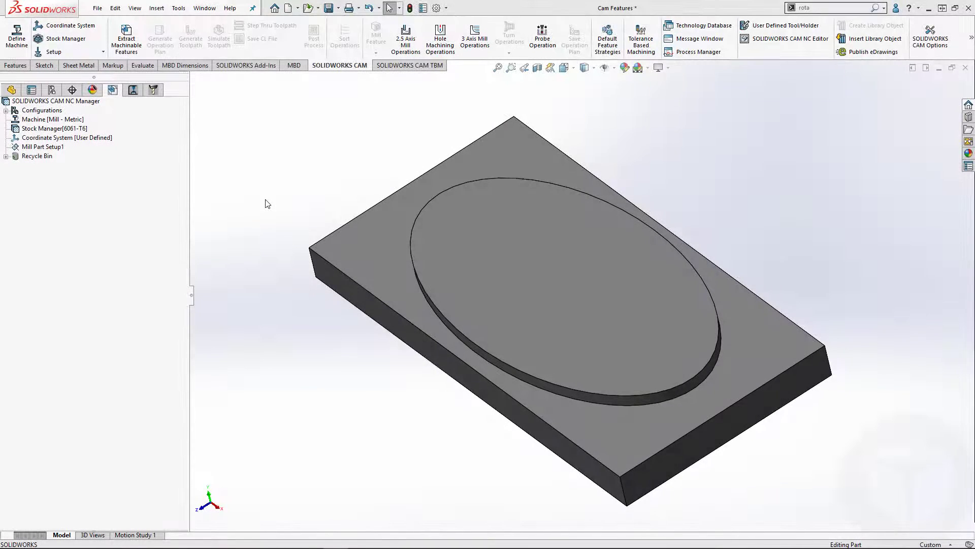
Create Curve Feature1 [Edge Break] on the ellipse's top edge, 10.00mm Blind, under Mill Part Setup1.
right_click(55, 150)
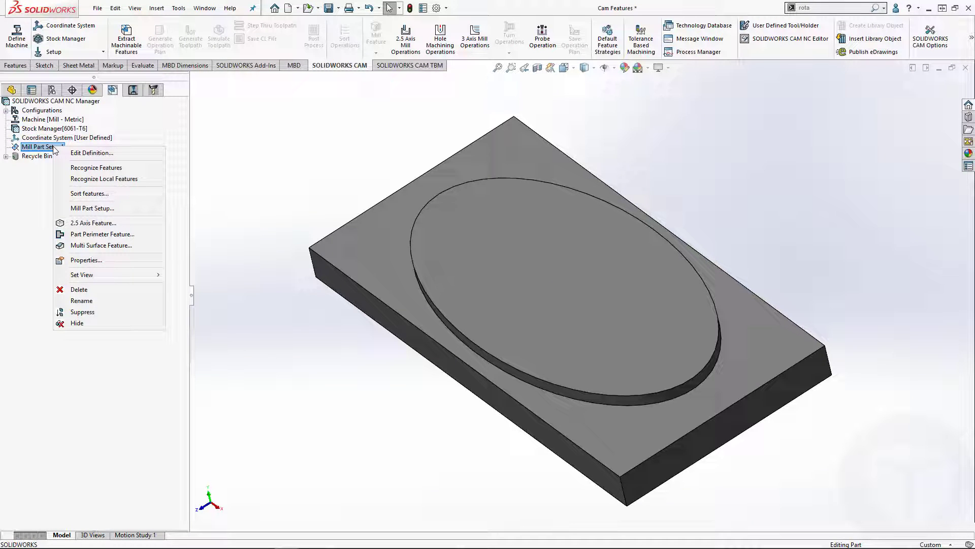
left_click(92, 223)
left_click(145, 199)
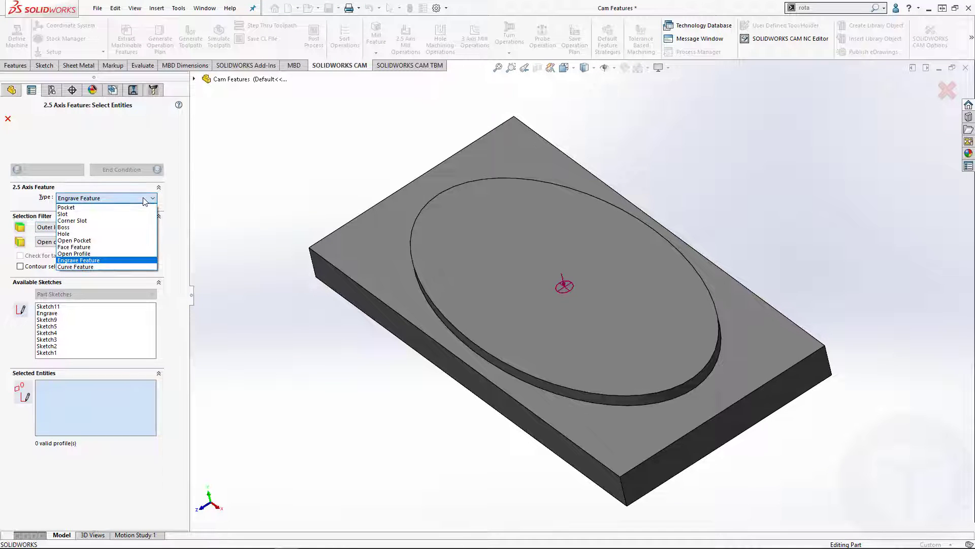
left_click(93, 266)
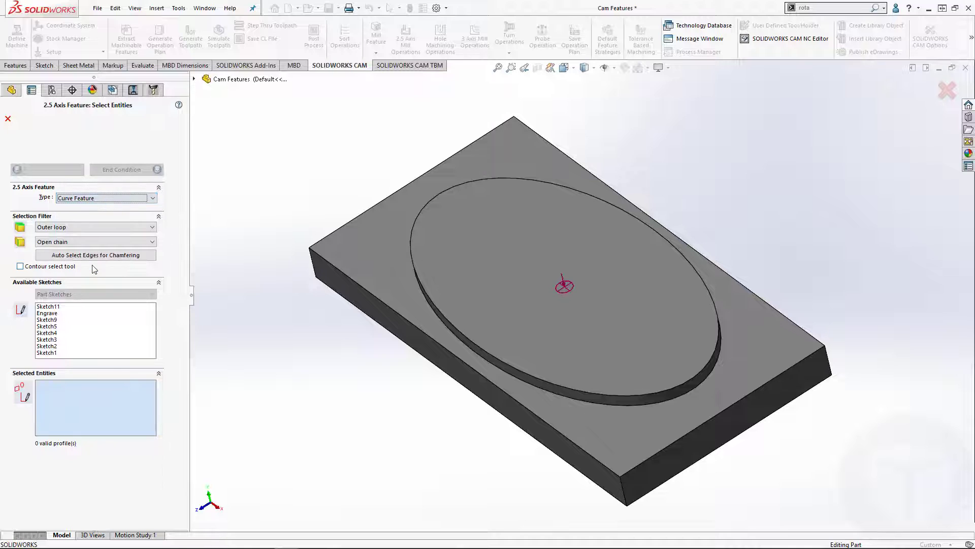
left_click(425, 292)
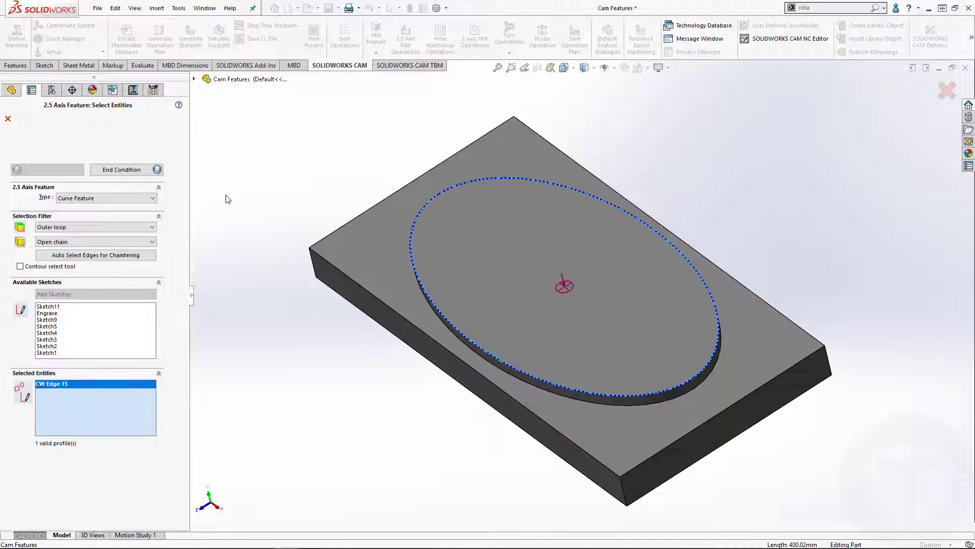
left_click(157, 171)
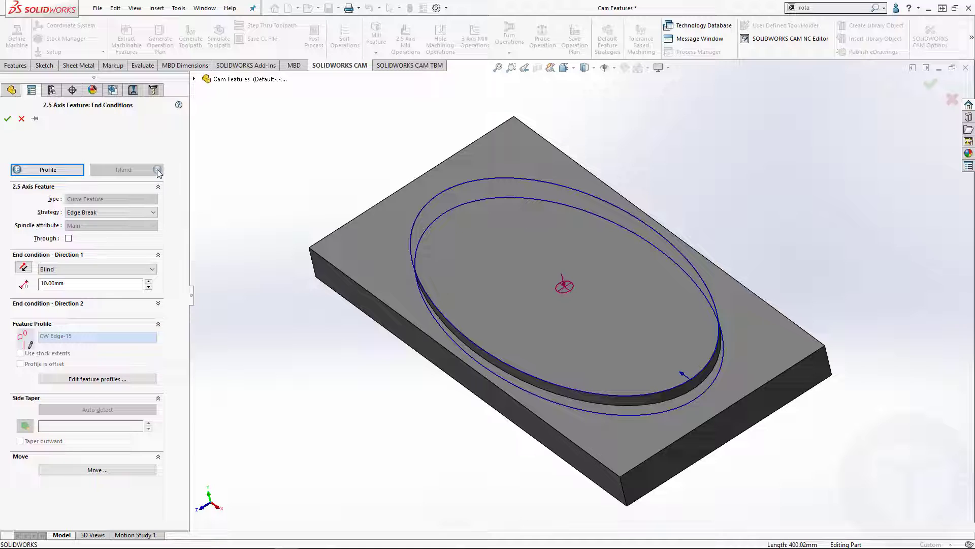
left_click(7, 119)
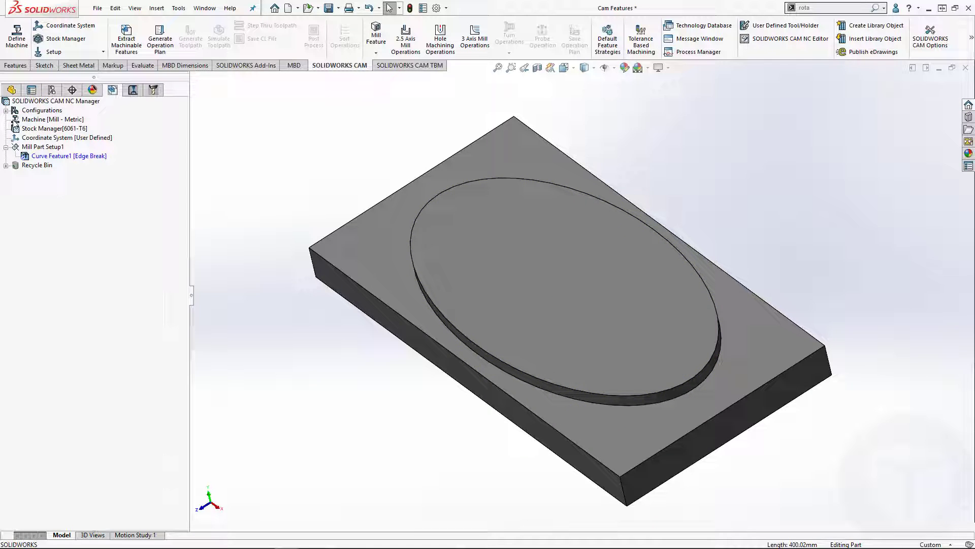